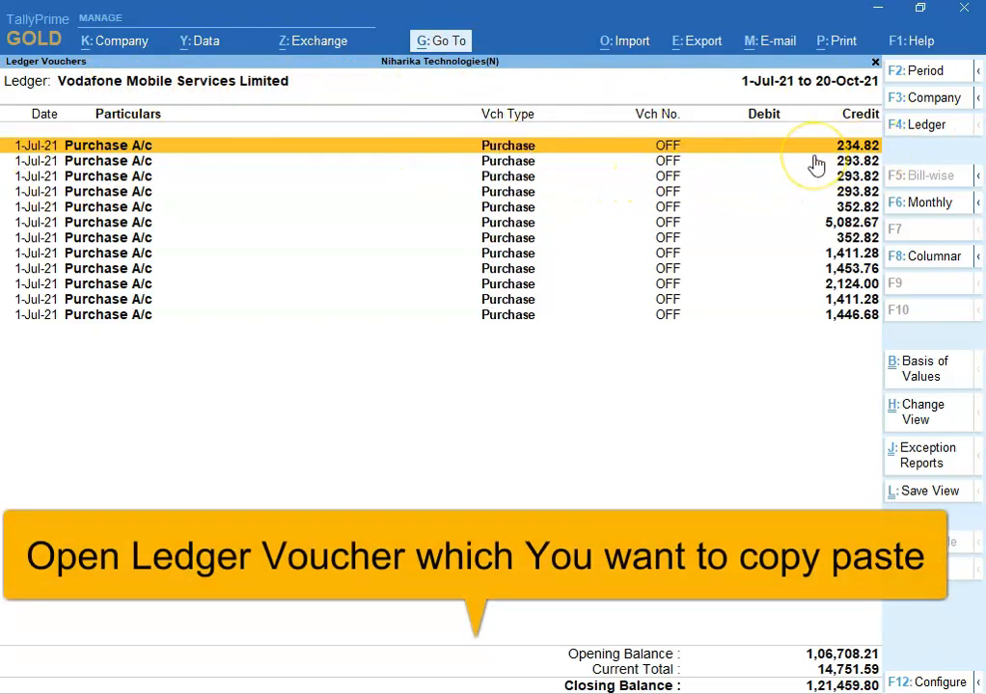
Switch to the GSTR 2B workbook in Excel, copy the invoice number in cell F39, and return to TallyPrime.
key(Return)
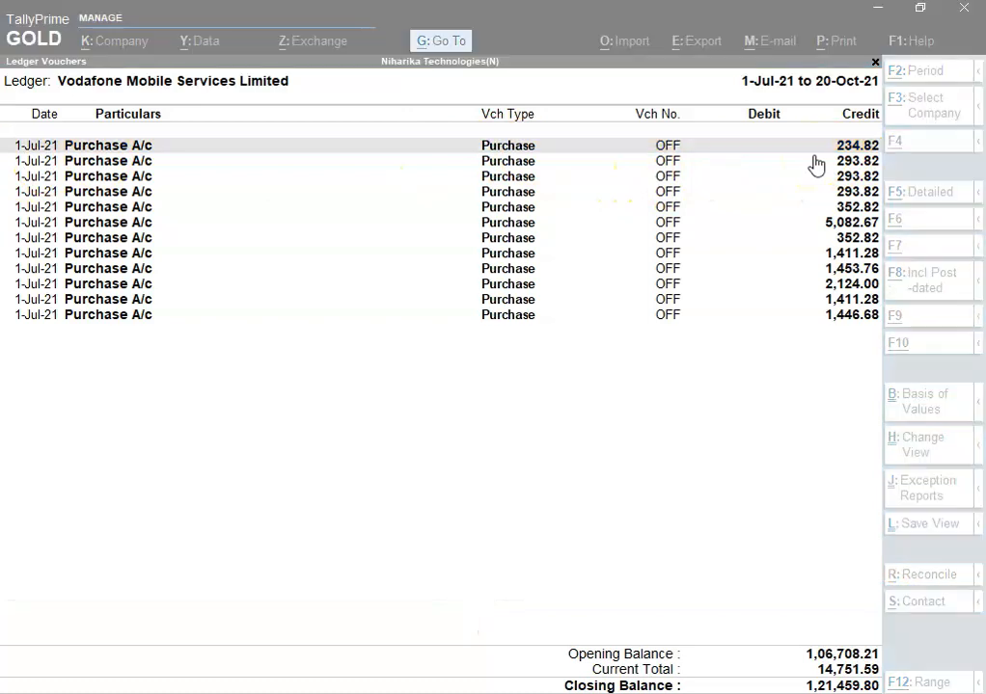
key(alt+Tab)
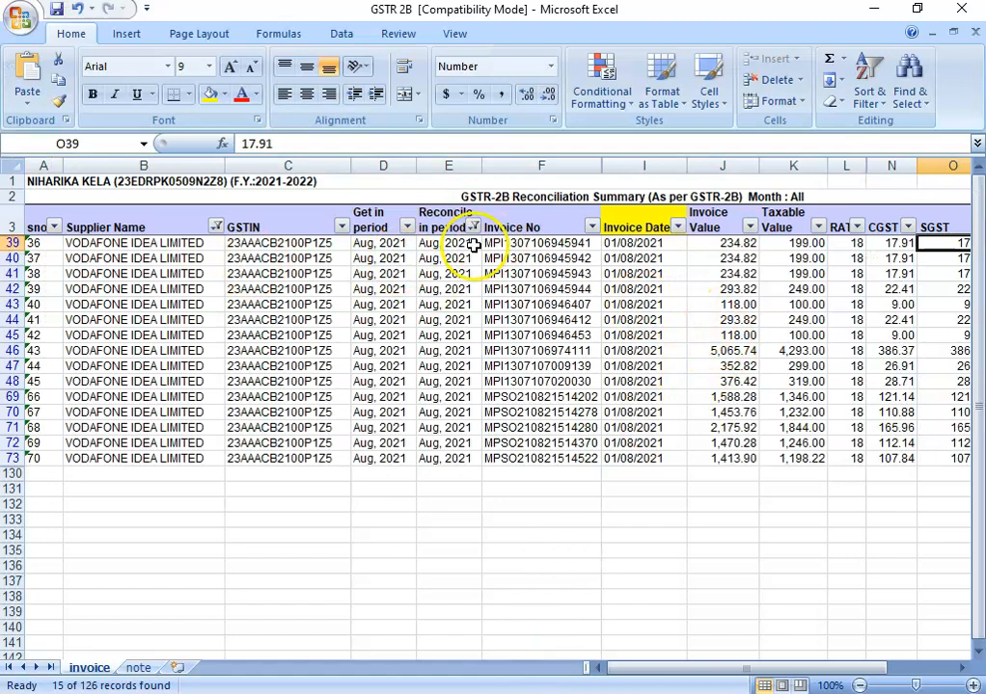
click(508, 244)
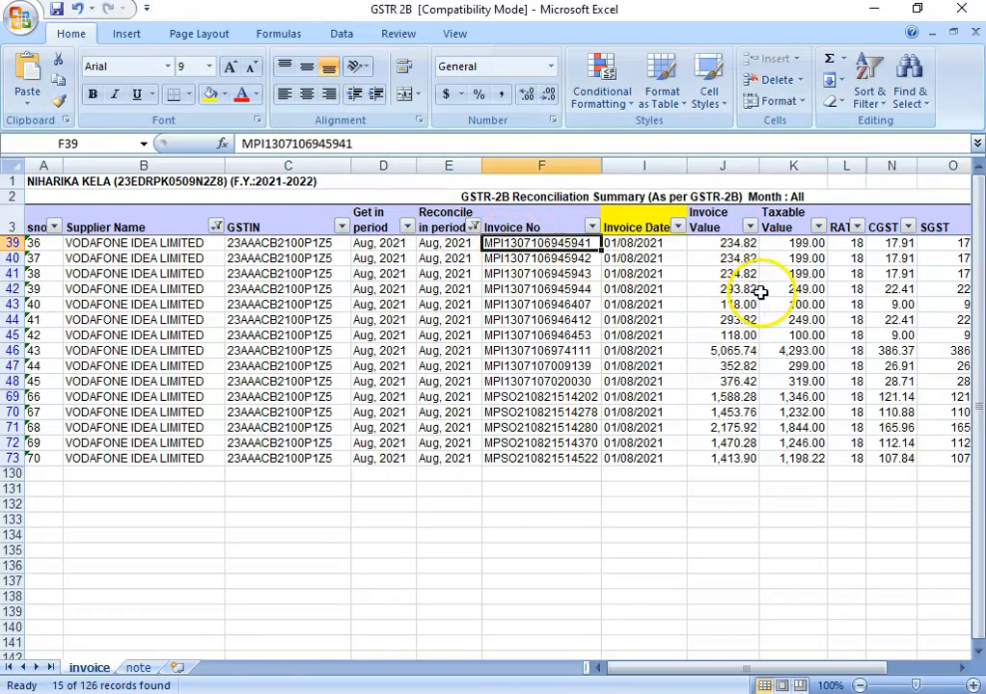
key(ctrl+c)
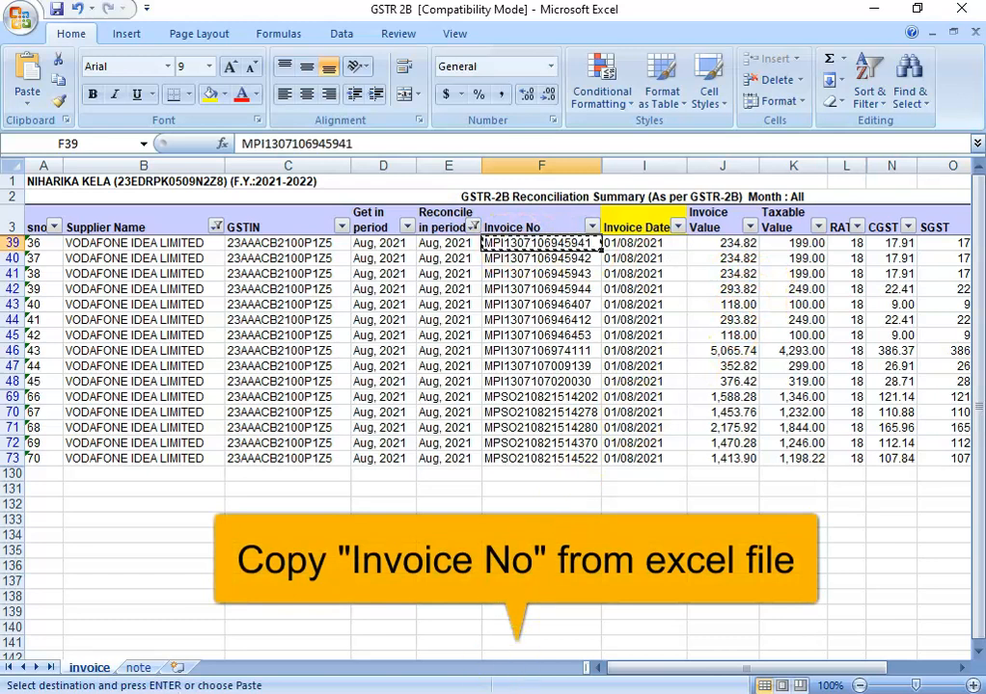
key(alt+Tab)
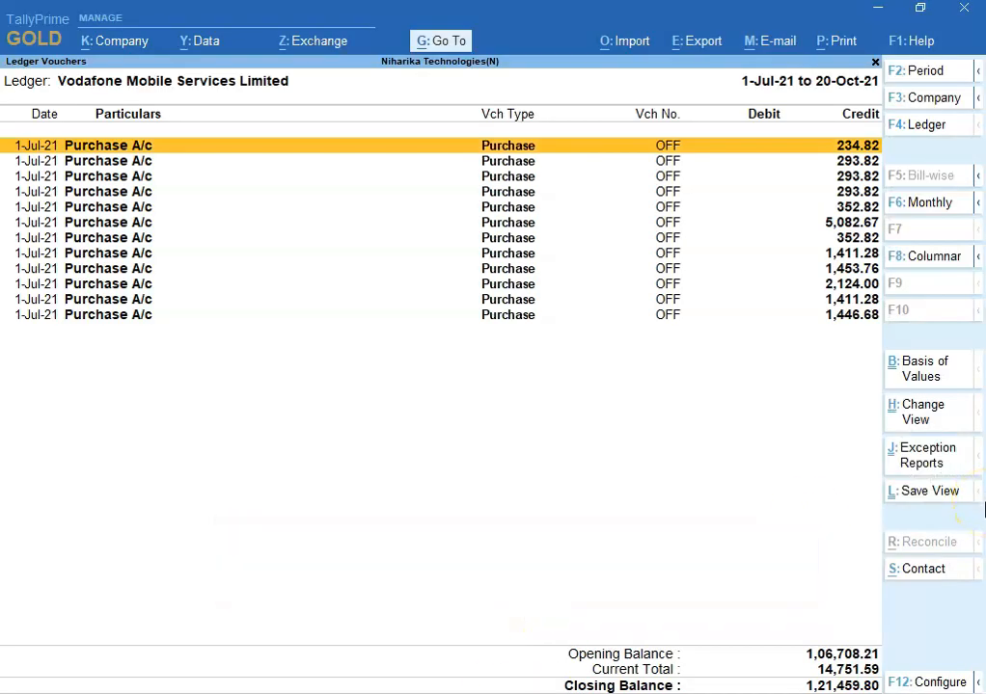
Duplicate the first 1-Jul-21 purchase voucher of Vodafone Mobile Services Limited and set the voucher date to 1-8.
key(alt)
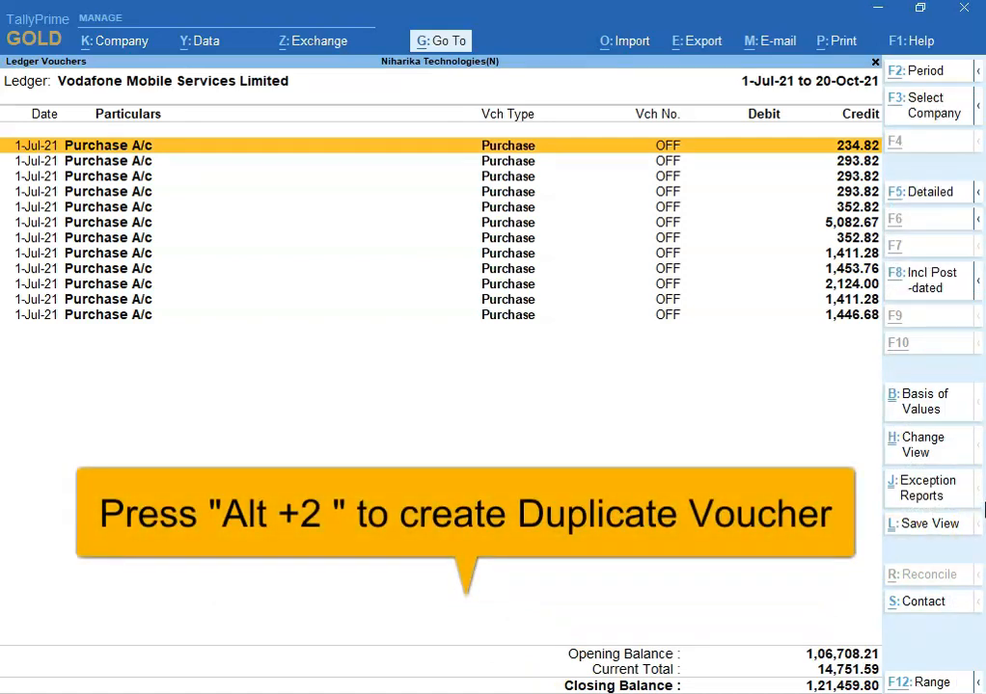
key(alt+2)
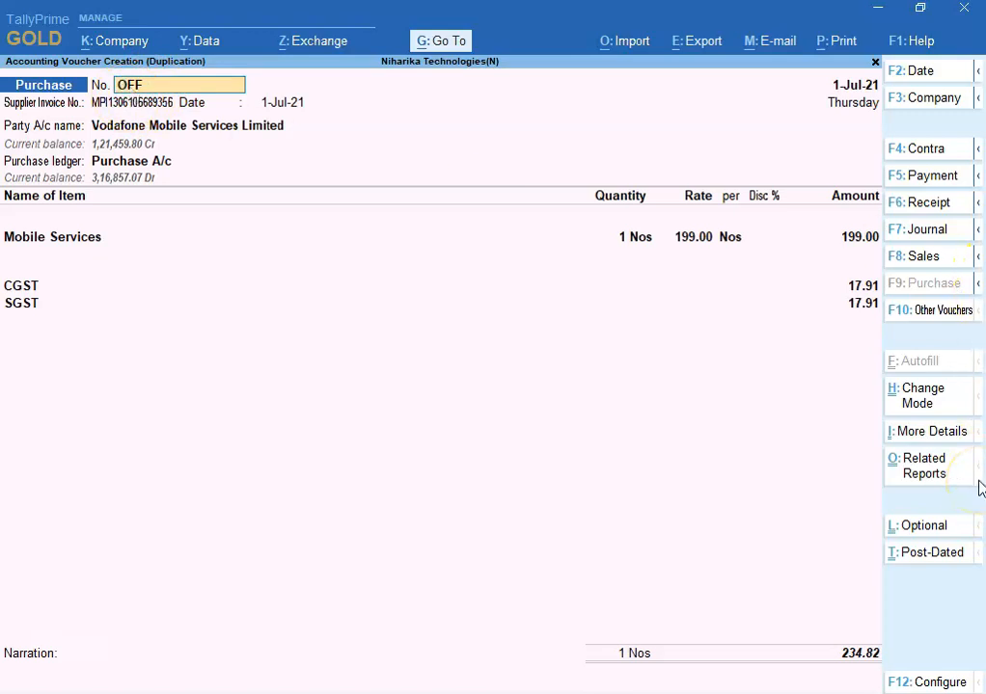
key(Return)
text(1-8)
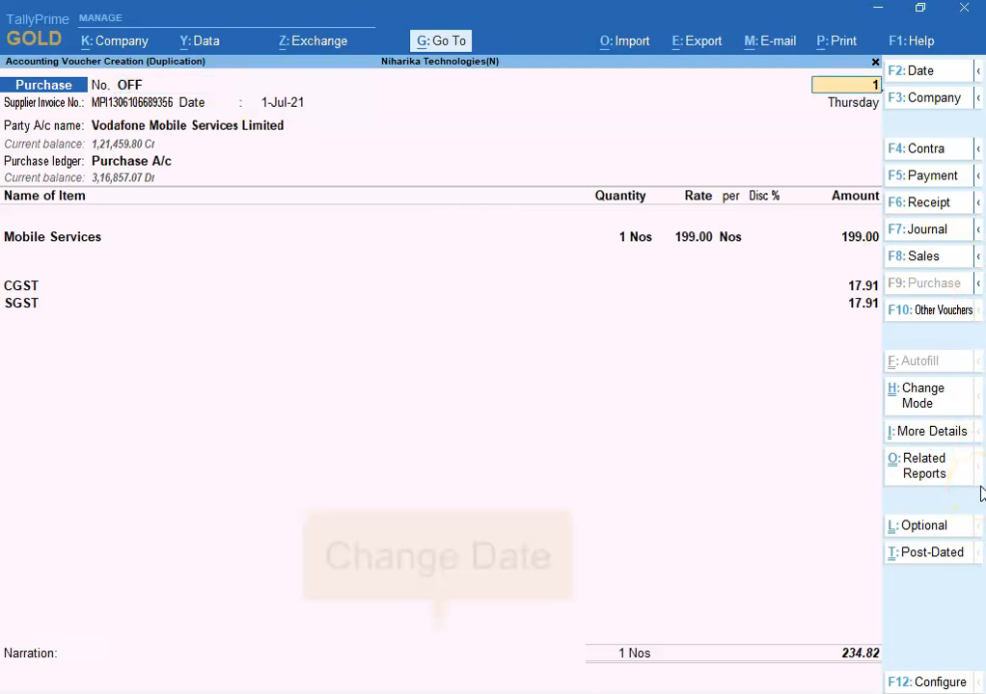
key(Return)
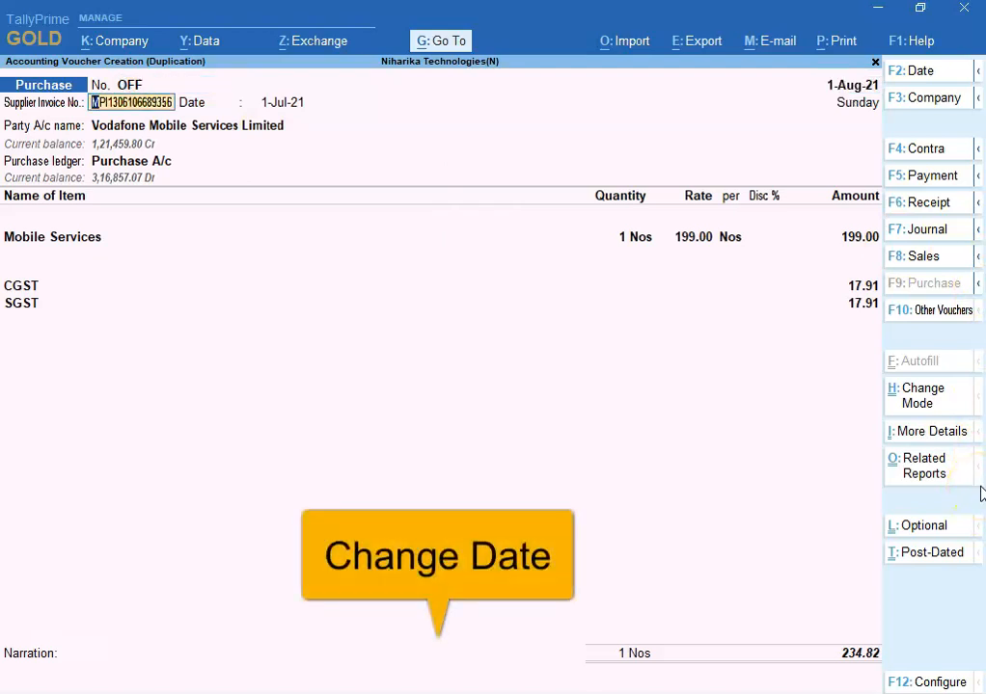
Paste the copied invoice number as the supplier invoice number and set the supplier invoice date to 1-8.
key(ctrl)
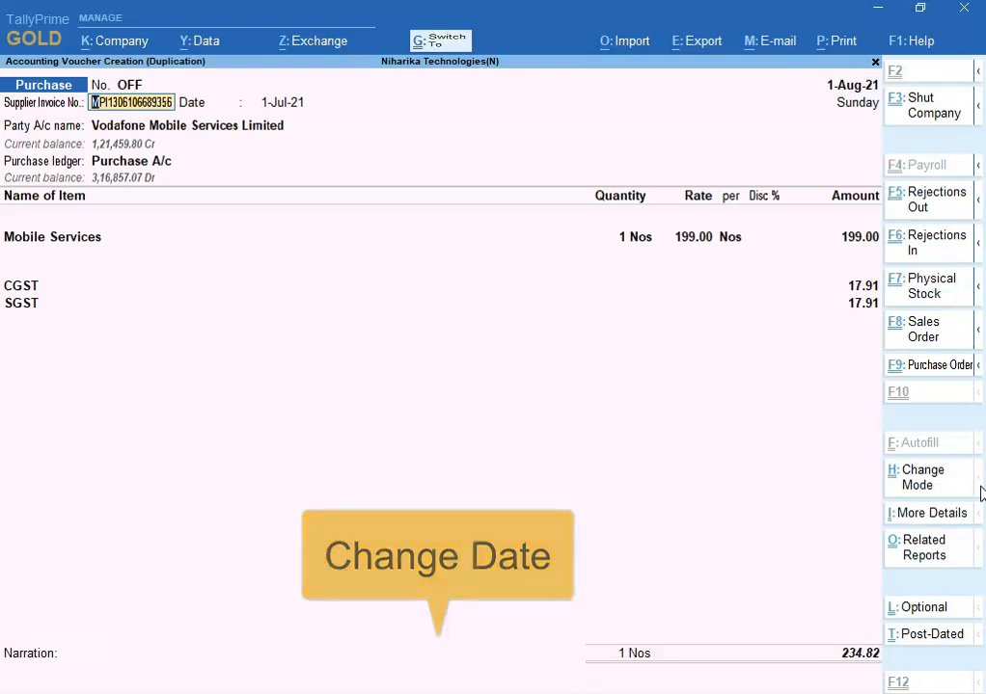
key(ctrl+v)
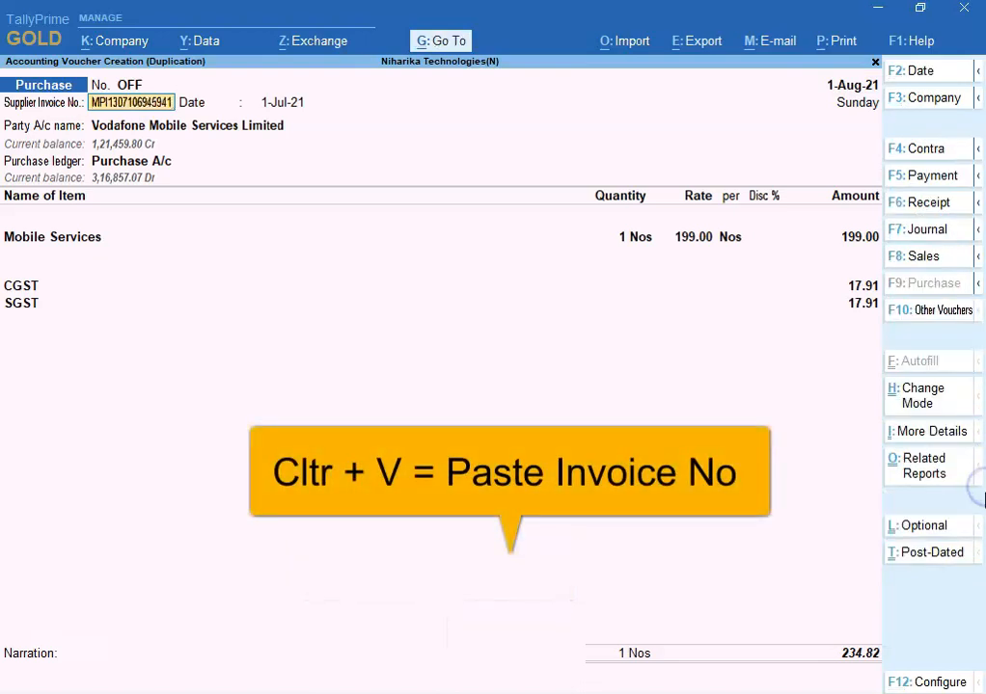
key(Return)
text(1-8)
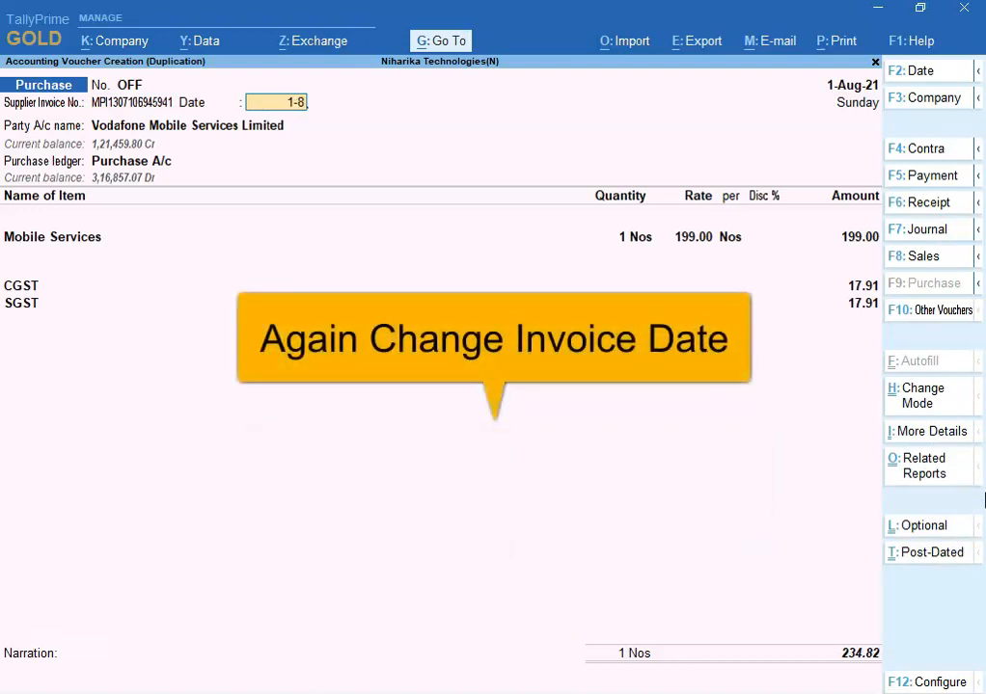
key(Return)
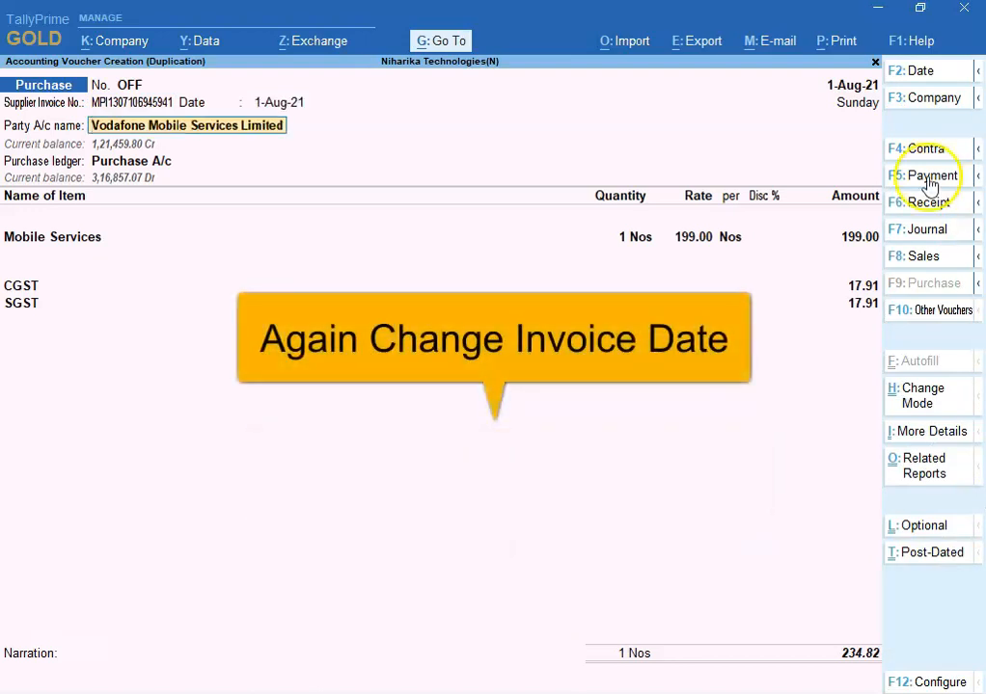
click(858, 105)
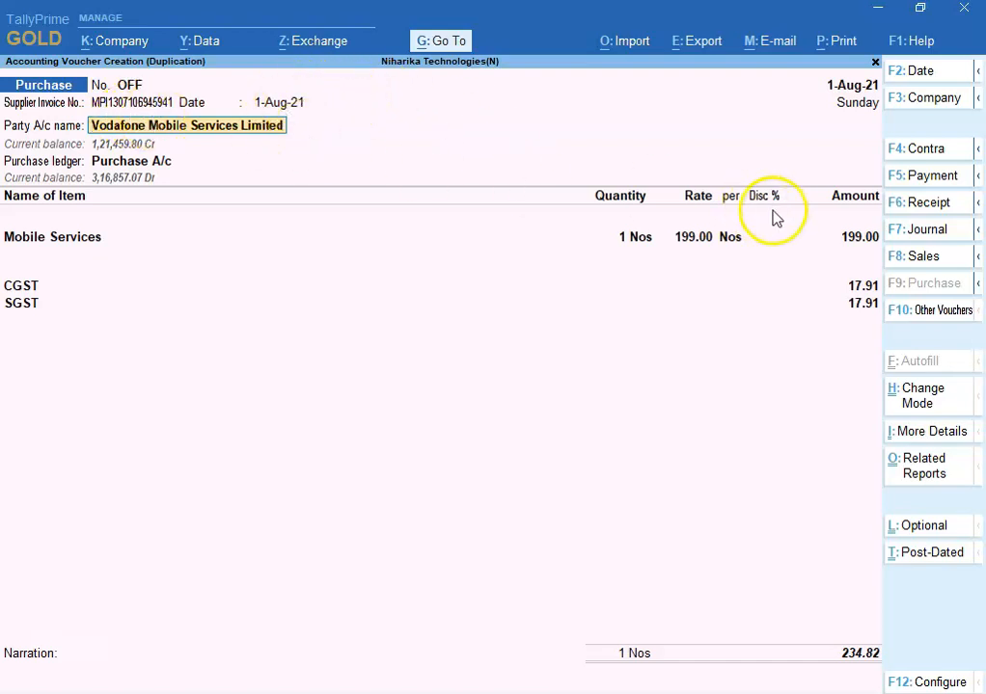
Accept the receipt and party details for Vodafone Mobile Services Limited and keep Purchase A/c as the purchase ledger.
key(Return)
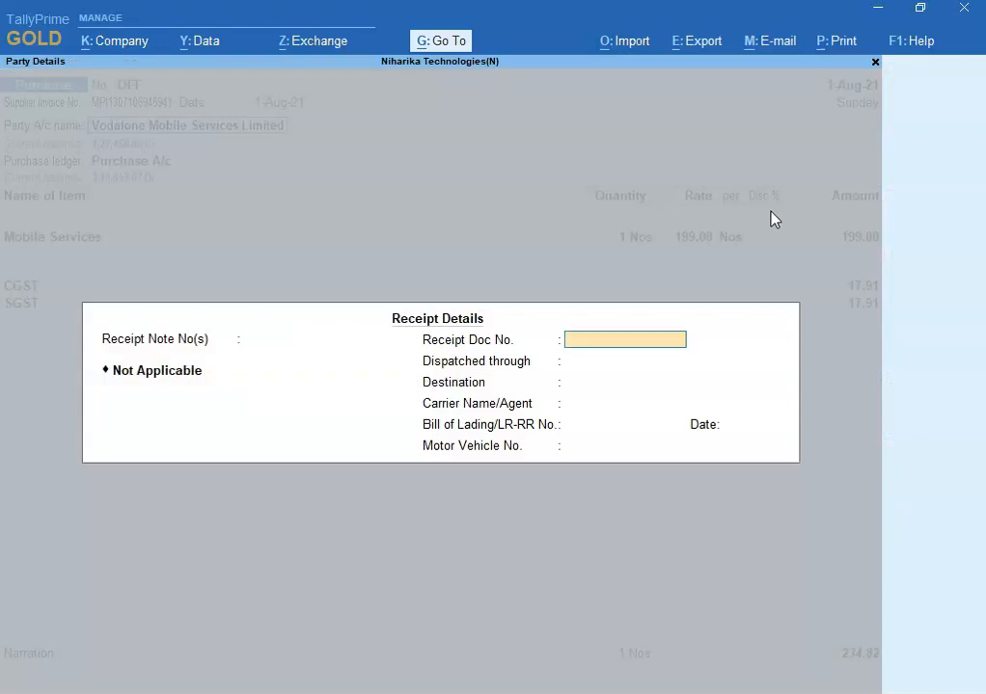
key(ctrl+a)
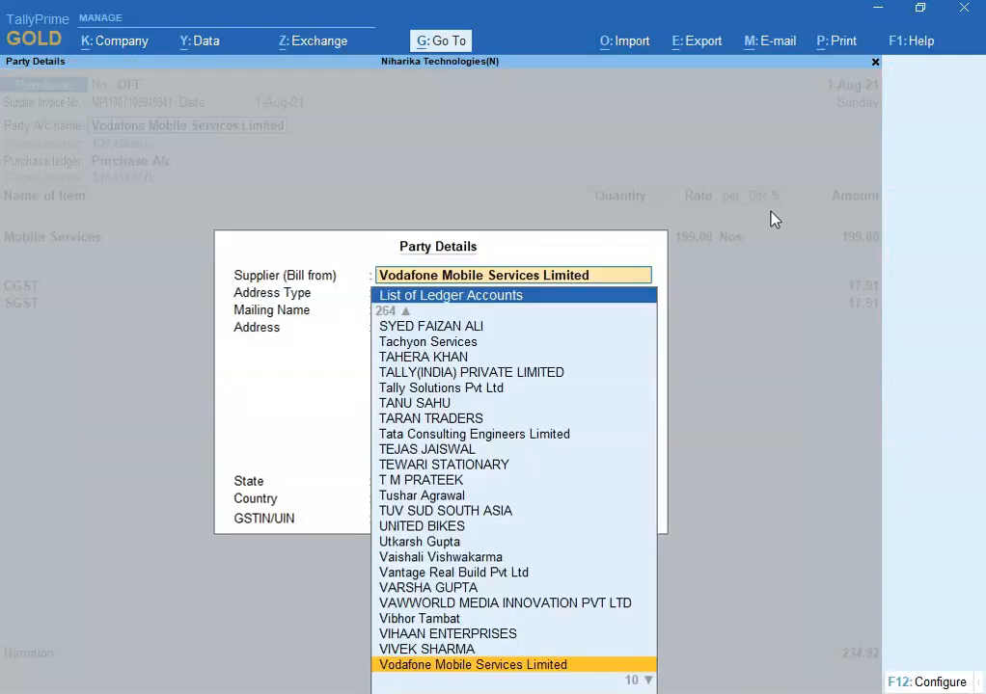
key(Return)
key(Return)
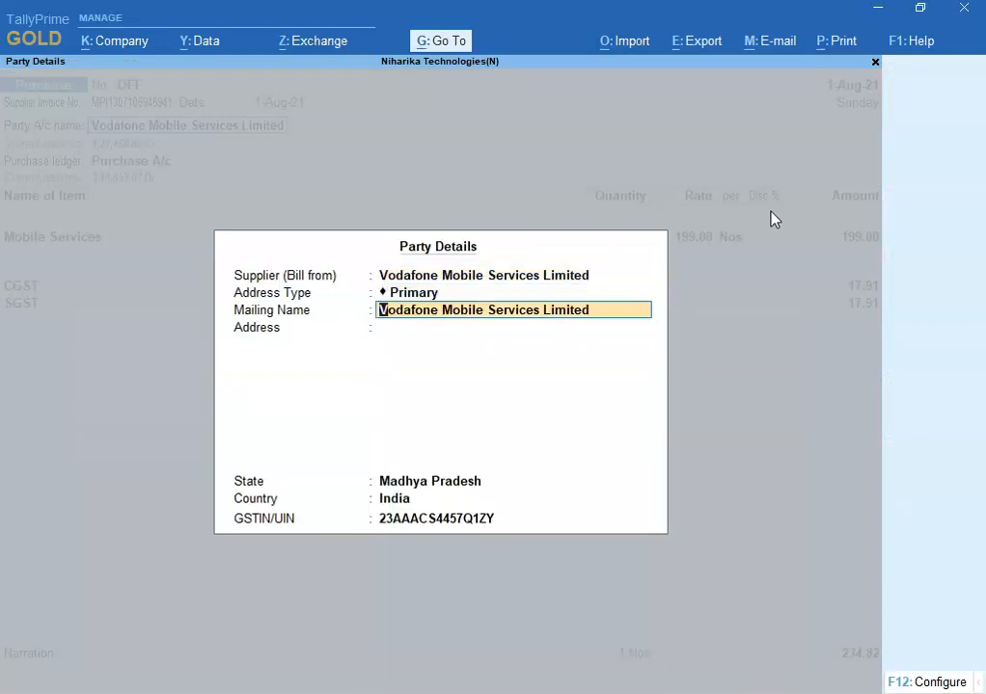
key(ctrl+a)
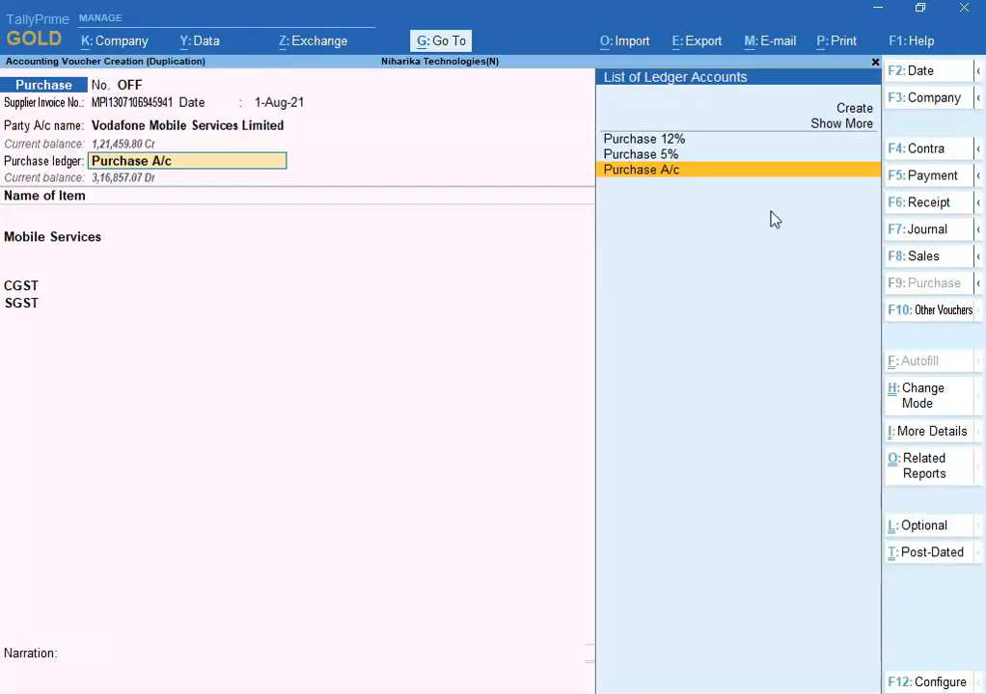
key(Return)
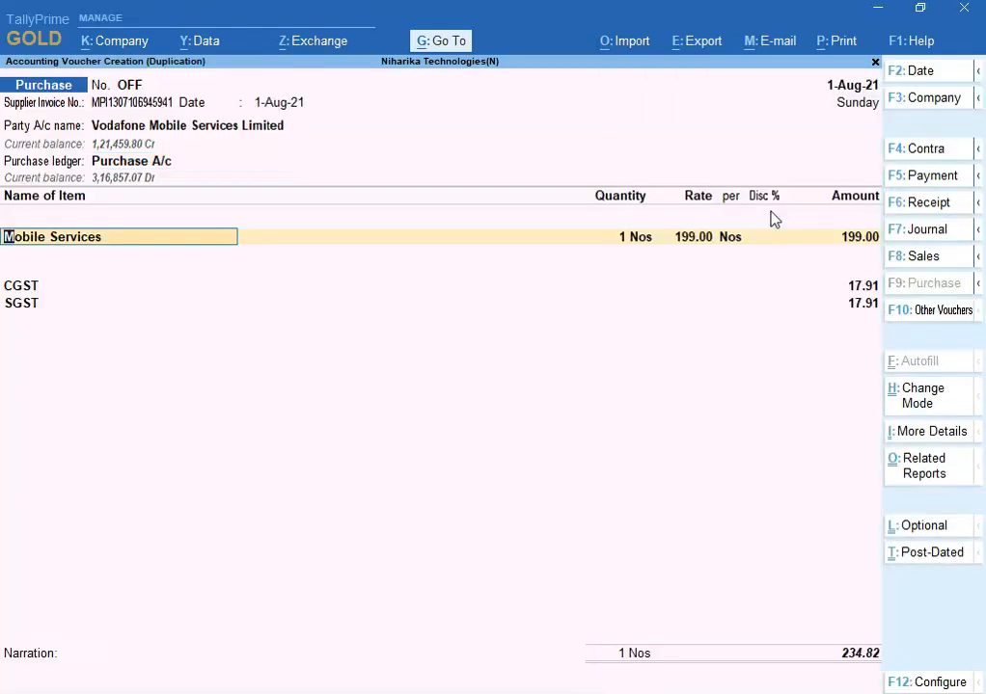
Open the item allocations for Mobile Services and check the rate against the taxable value in K39 of the Excel workbook.
key(Return)
key(Return)
key(Return)
key(Return)
key(Return)
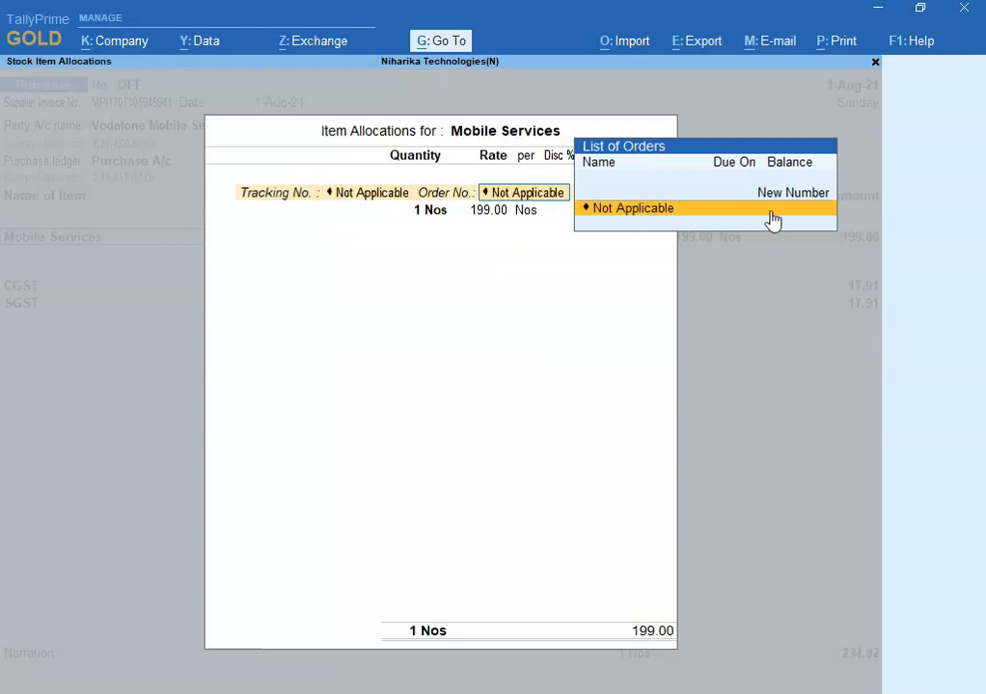
key(alt+Tab)
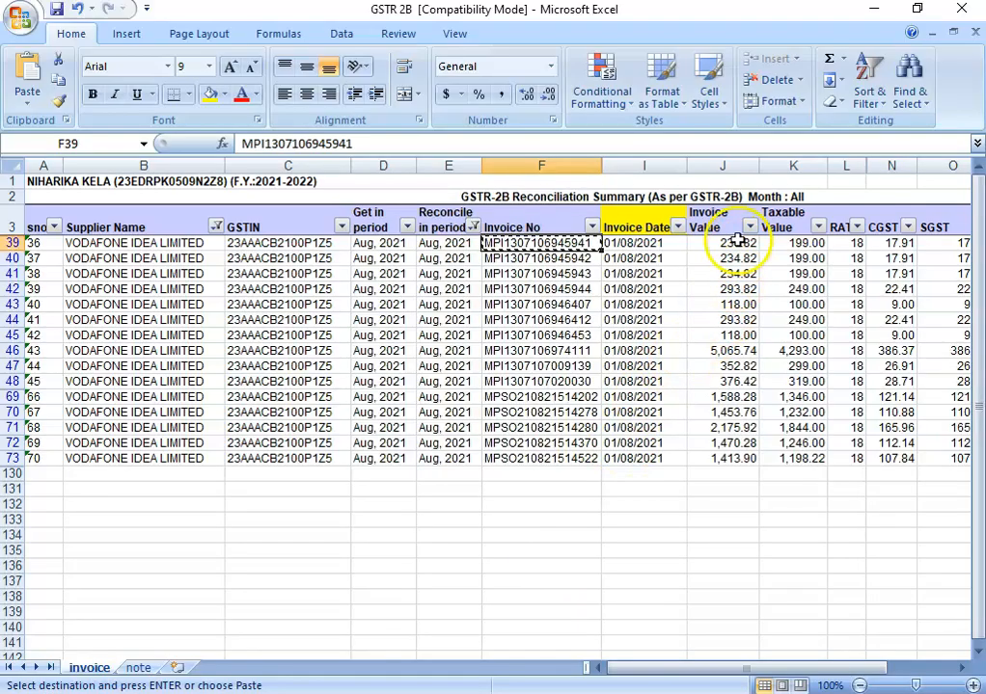
click(797, 243)
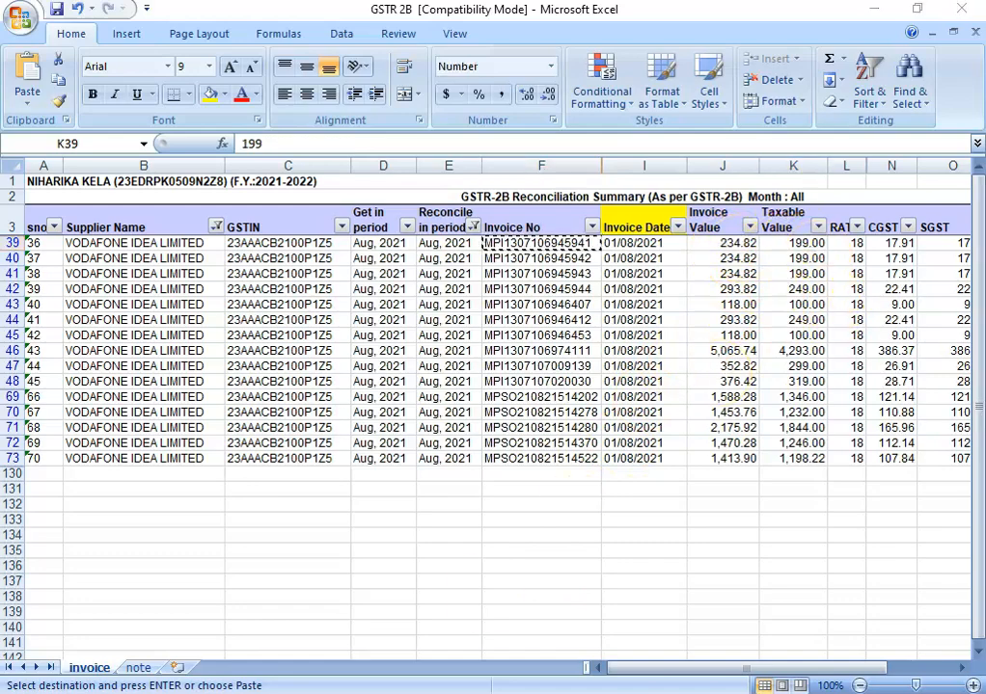
key(alt+Tab)
Keep the Mobile Services quantity, rate and amount, end the tracking list, and go on to the tax ledger lines.
key(Return)
key(Return)
key(Return)
key(Return)
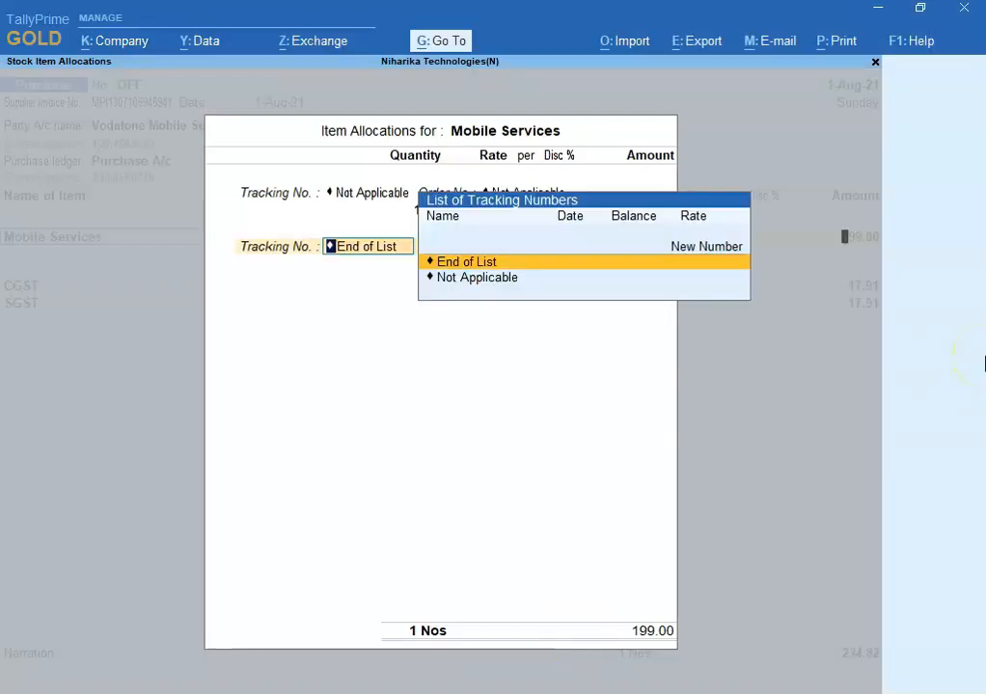
key(Return)
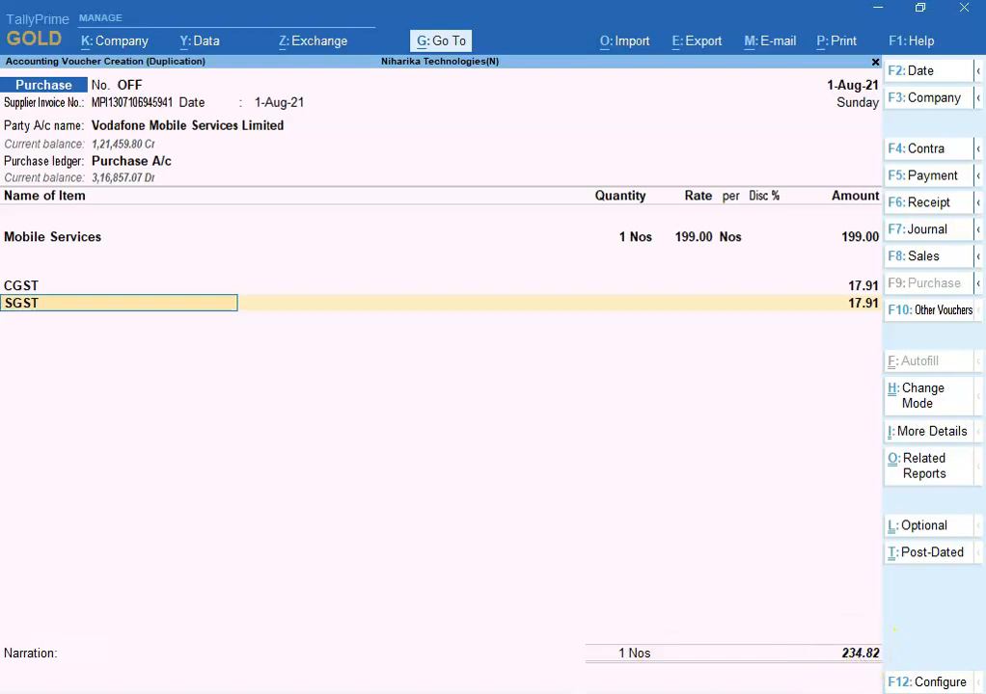
Compare the voucher total with the invoice value in cell J39 of the Excel workbook and return to TallyPrime.
key(alt+Tab)
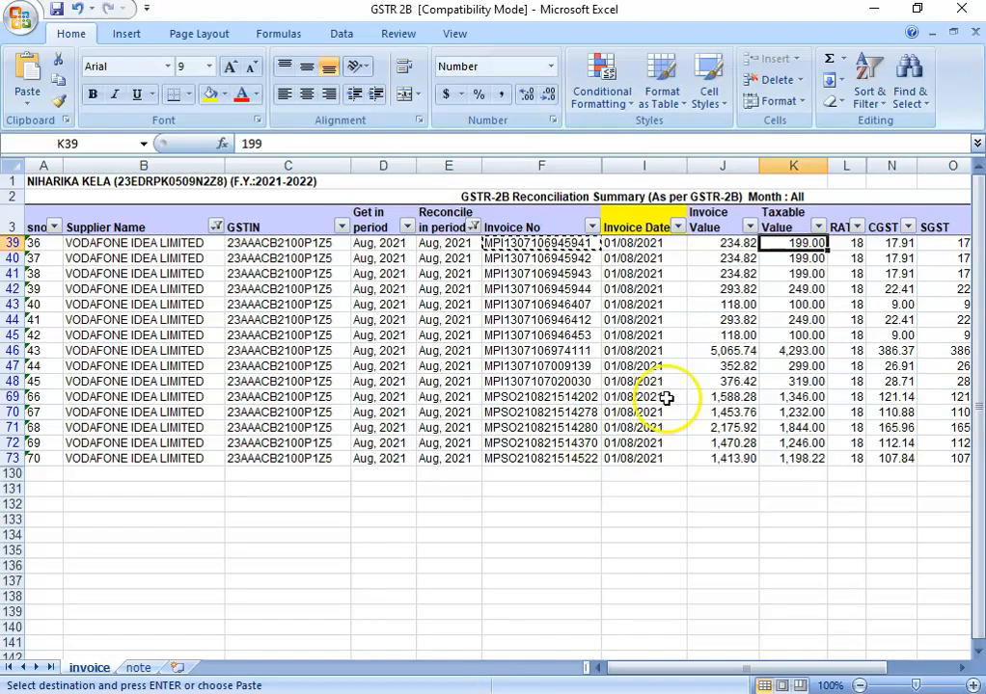
key(Left)
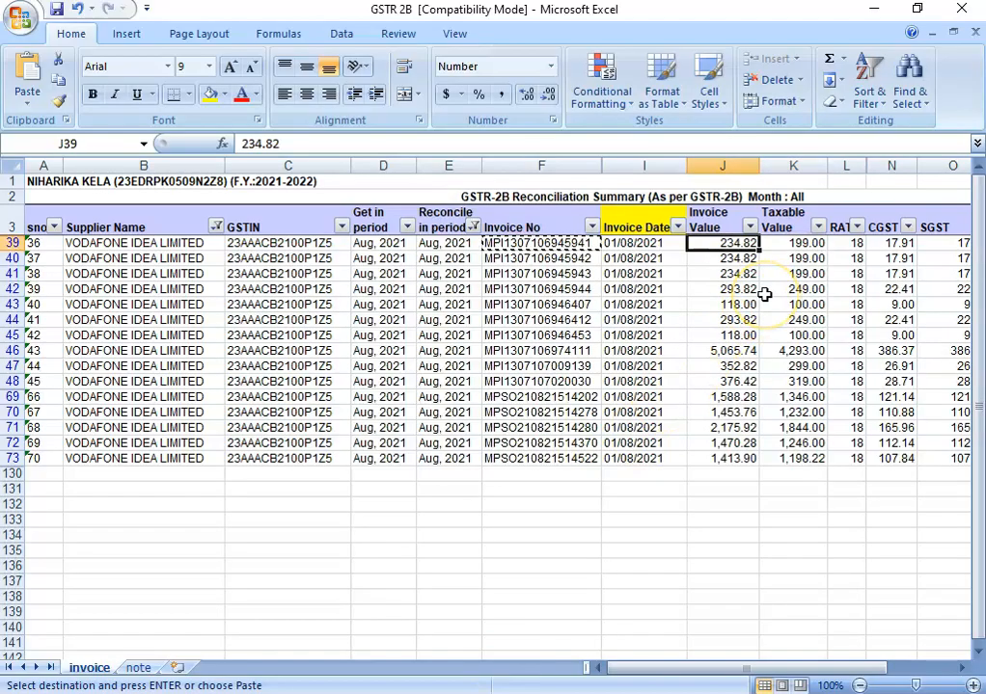
key(alt+Tab)
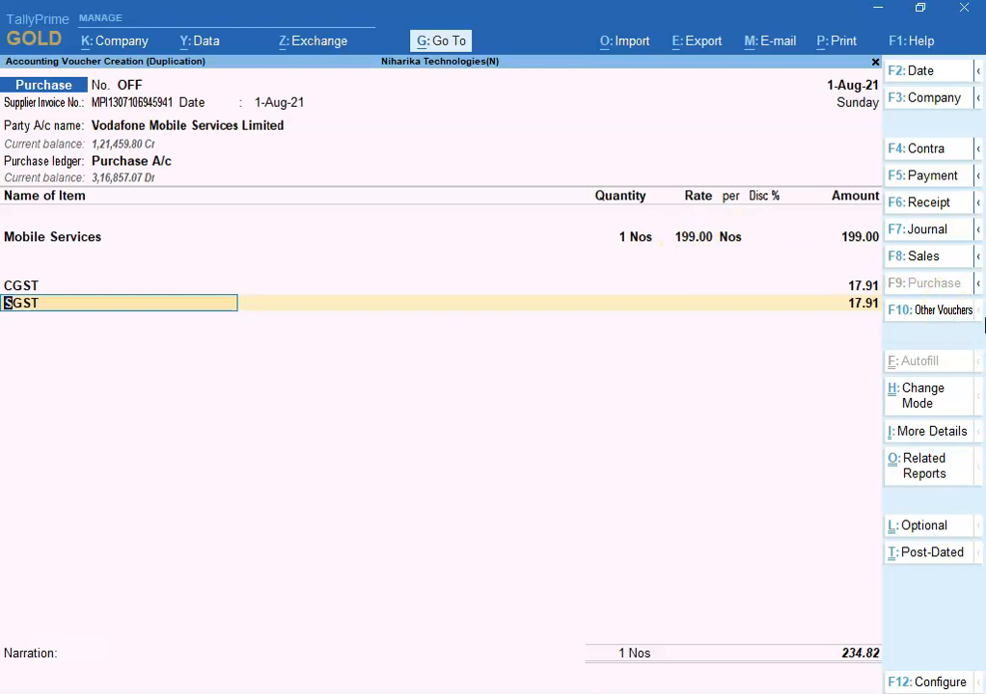
Keep the SGST line, leave the narration empty, and save the duplicated purchase voucher.
key(Return)
key(Return)
key(Return)
key(Return)
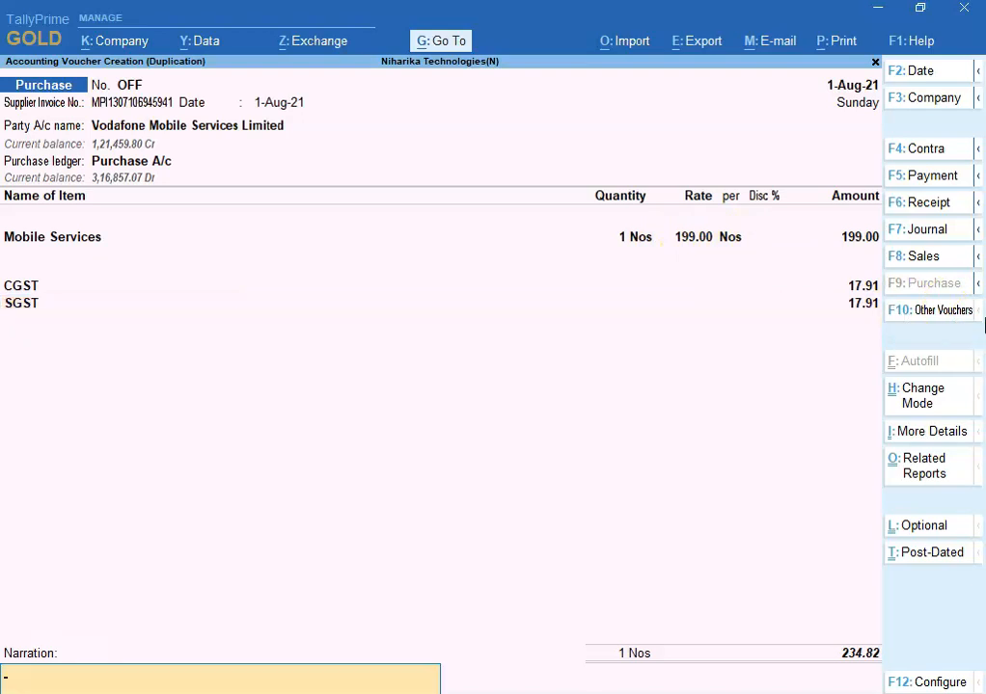
key(Return)
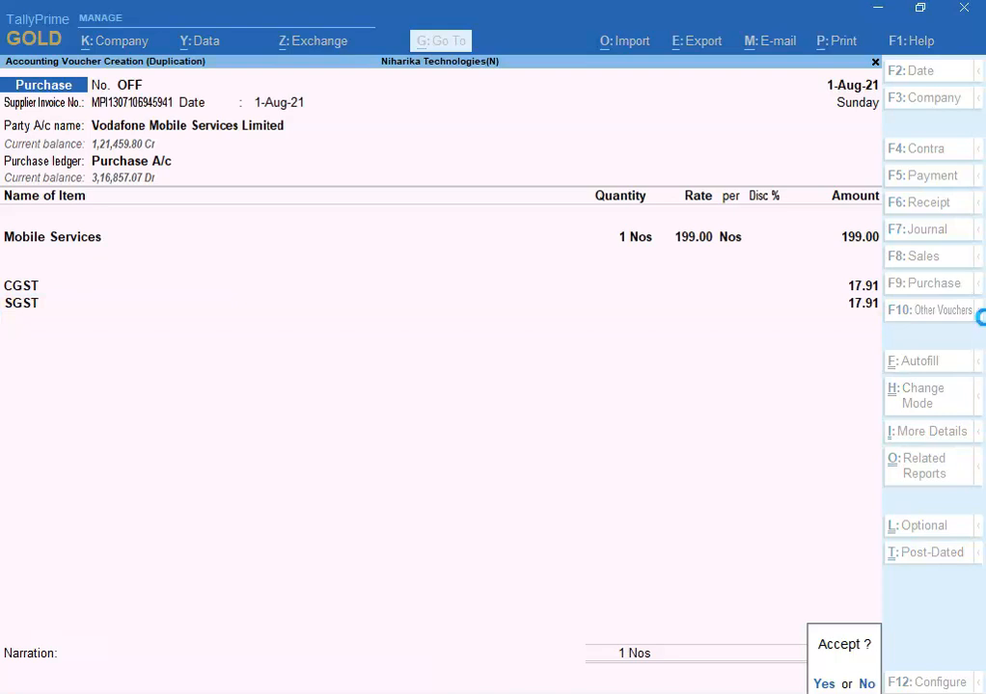
Select the newly added 1-Aug-21 purchase voucher in the ledger voucher list.
key(Down)
key(Down)
key(Down)
key(Down)
key(Down)
key(Down)
key(Down)
key(Down)
key(Down)
key(Down)
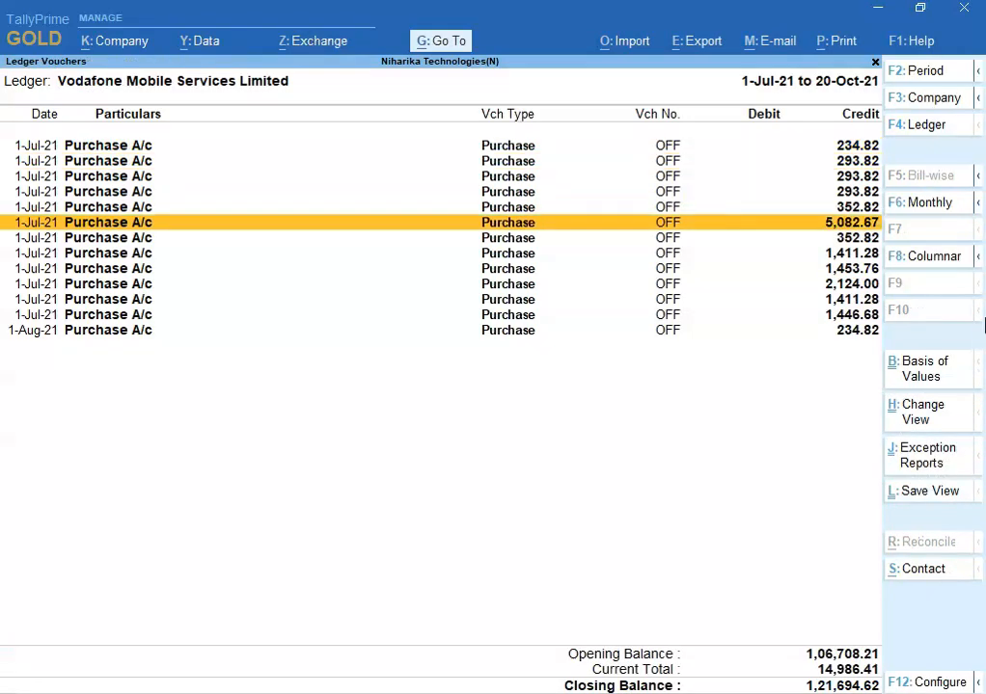
key(Down)
key(Down)
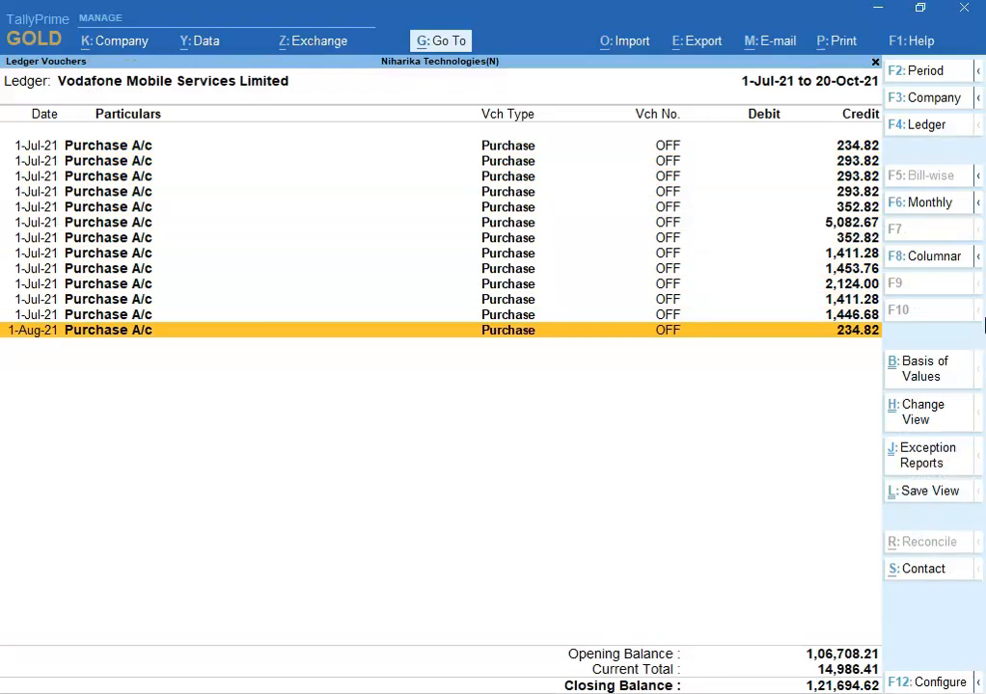
key(Up)
key(Up)
key(Up)
key(Up)
key(Up)
key(Up)
key(Up)
key(Up)
key(Up)
key(Down)
key(Down)
key(Down)
key(Down)
key(Down)
key(Down)
key(Down)
key(Down)
key(Down)
Open the 1-Aug-21 purchase voucher for alteration and open the supplier's ledger master from its party account name.
key(Return)
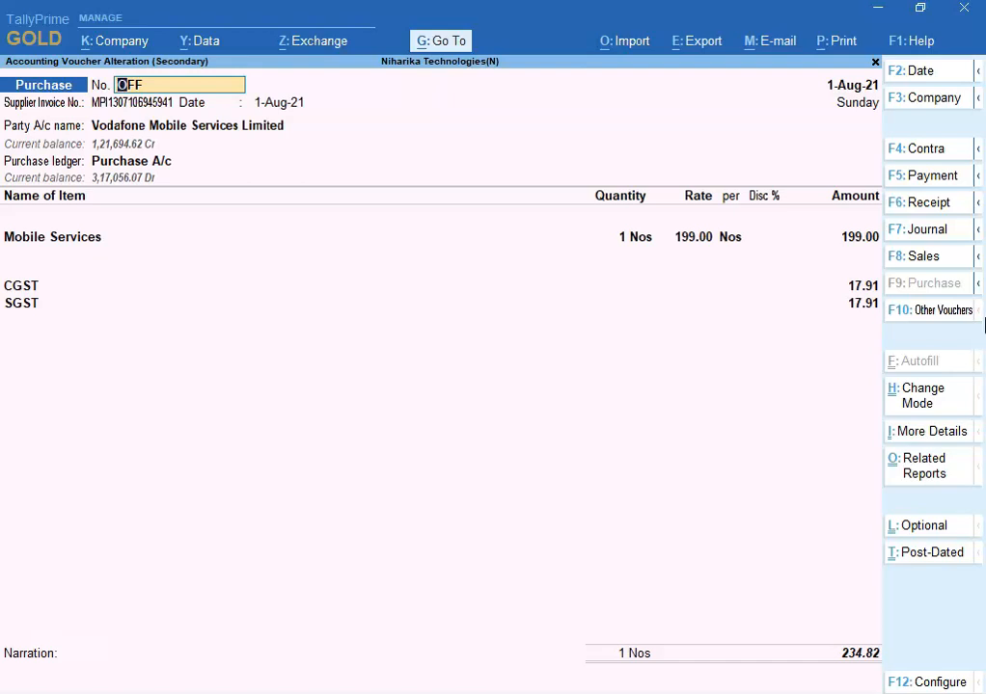
key(Escape)
click(512, 180)
key(Return)
key(Return)
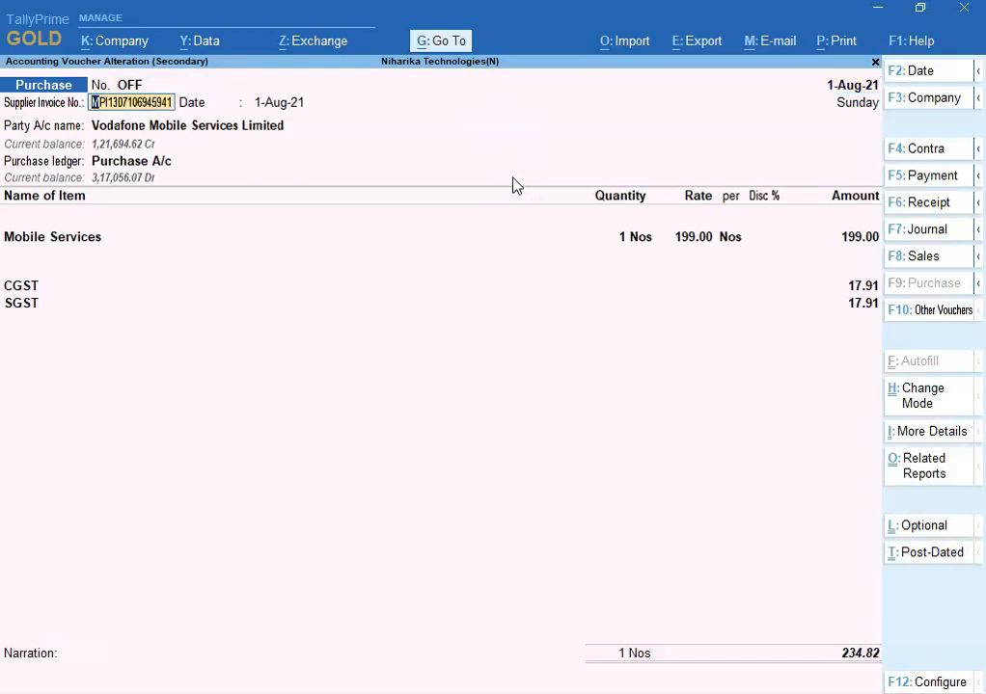
key(Return)
key(Return)
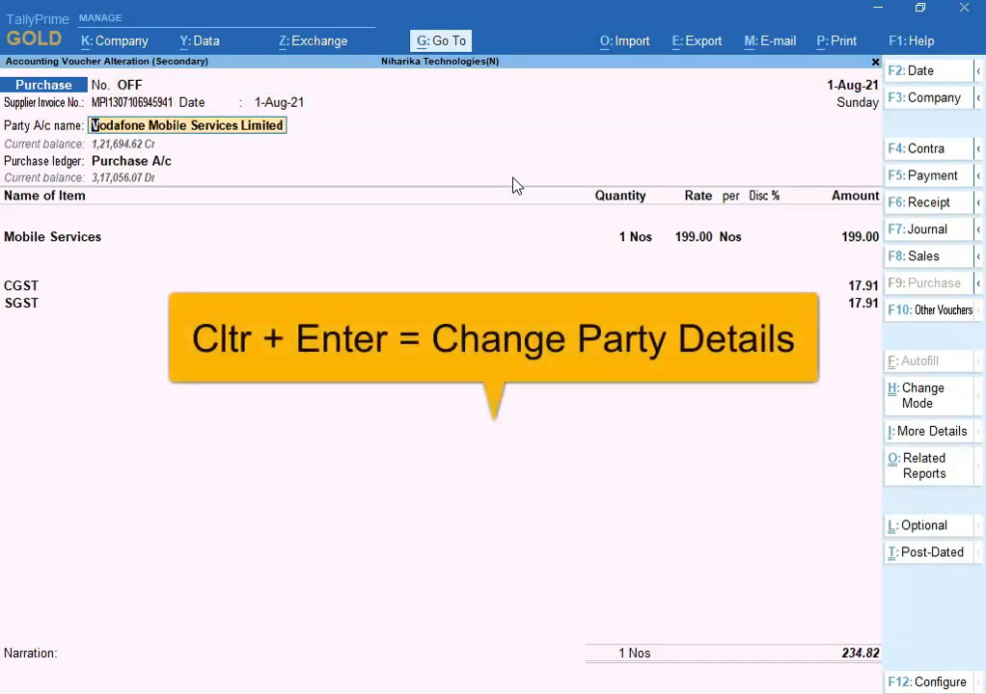
key(ctrl)
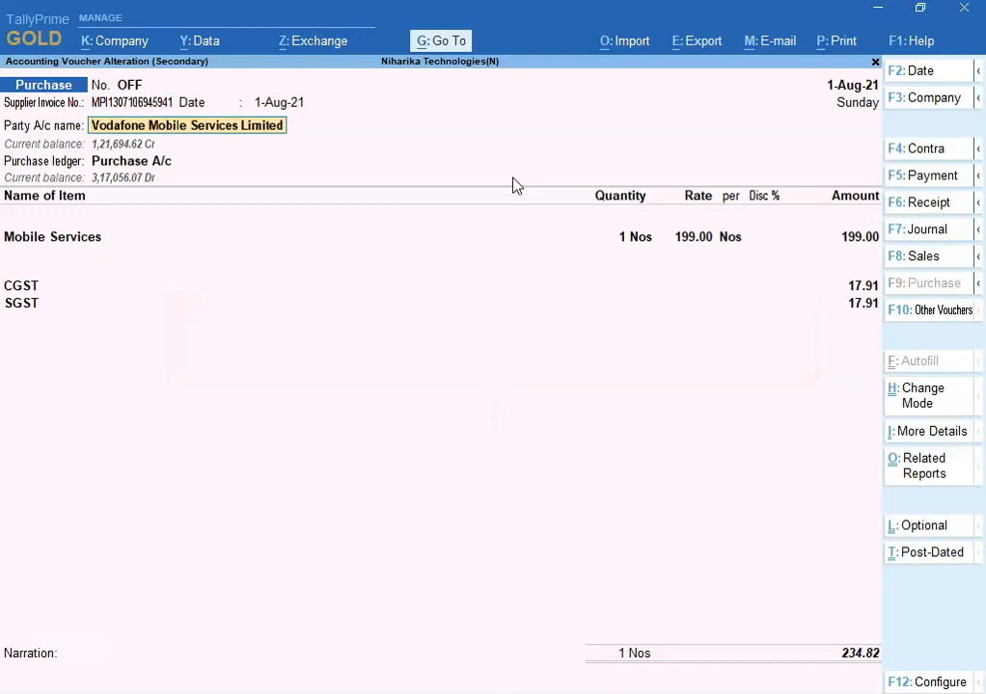
key(ctrl)
key(ctrl+Return)
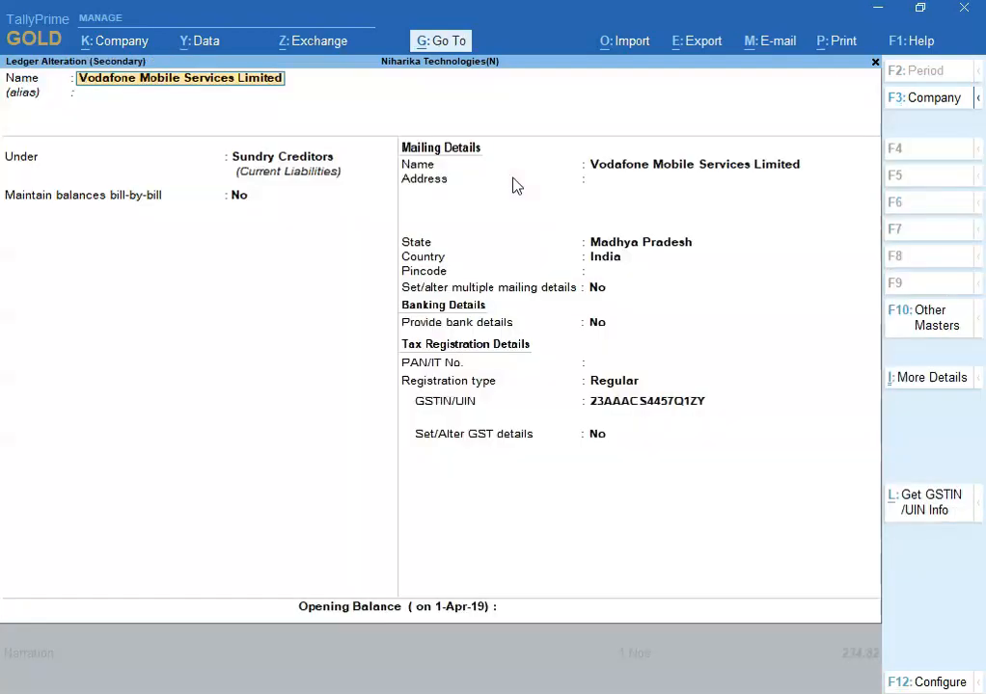
Set the Vodafone ledger's bill-by-bill balances to Yes and change the setting back to No.
click(241, 200)
key(y)
key(Return)
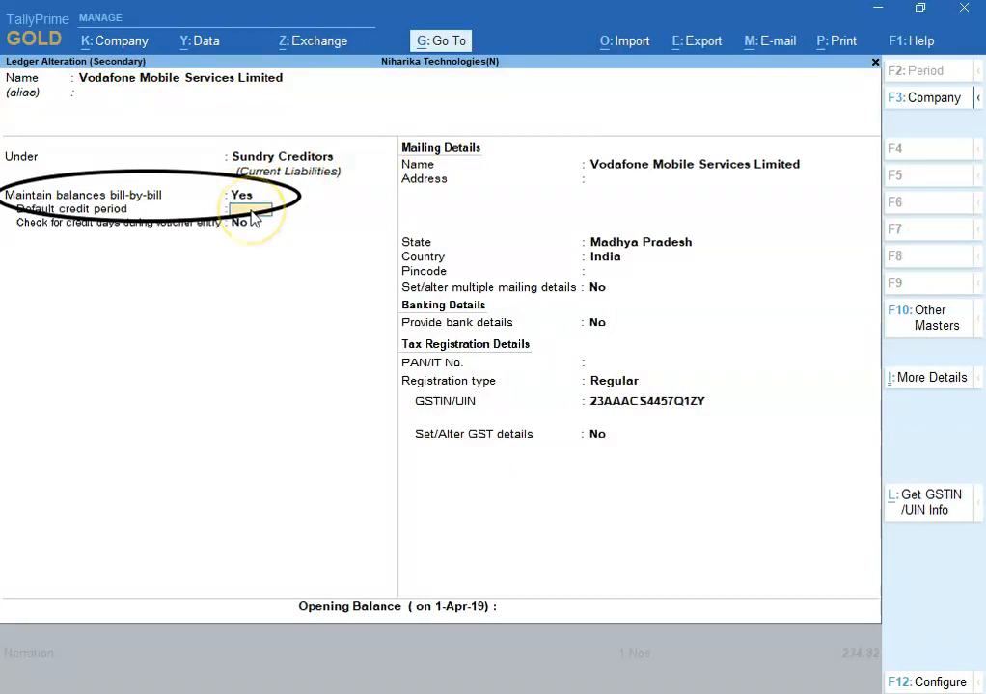
key(BackSpace)
key(n)
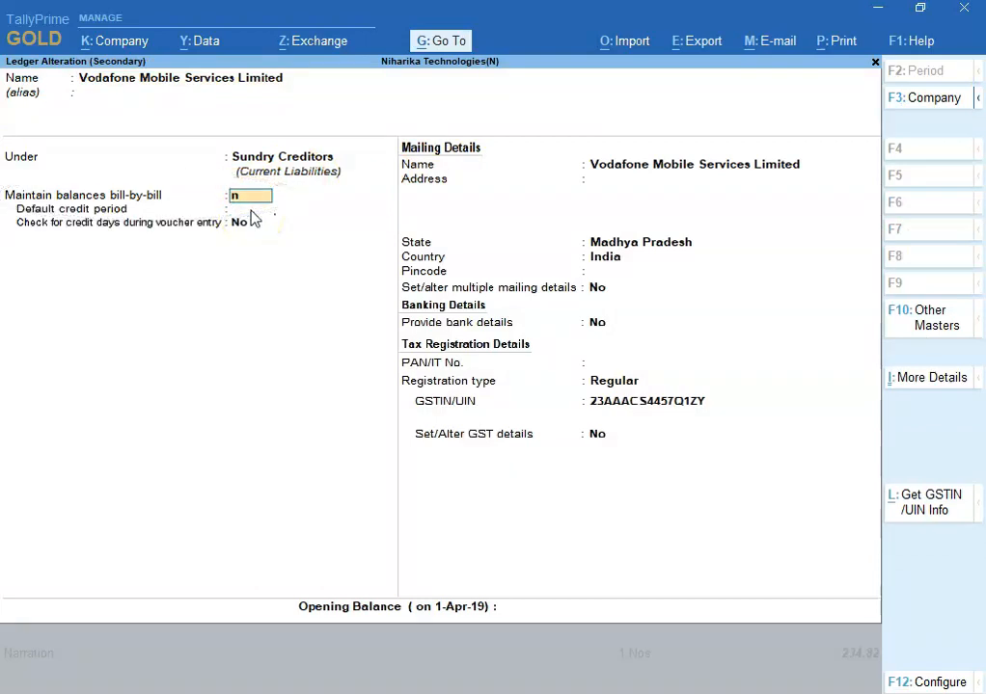
key(Return)
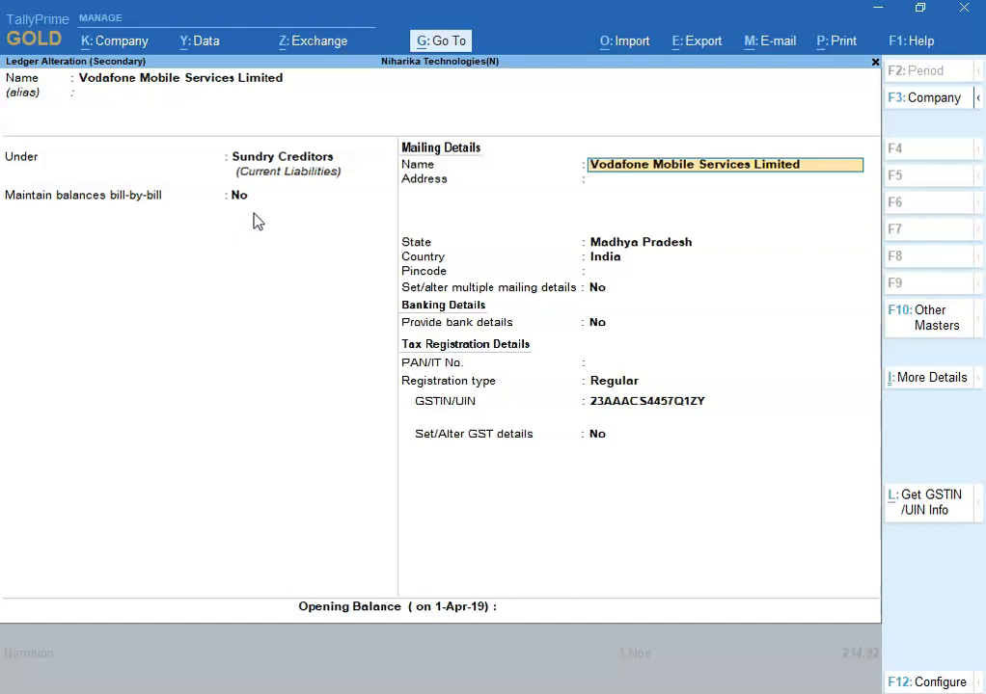
Save the ledger alteration and accept the voucher's receipt details and party details with the Primary address type.
key(ctrl)
key(ctrl)
key(ctrl+a)
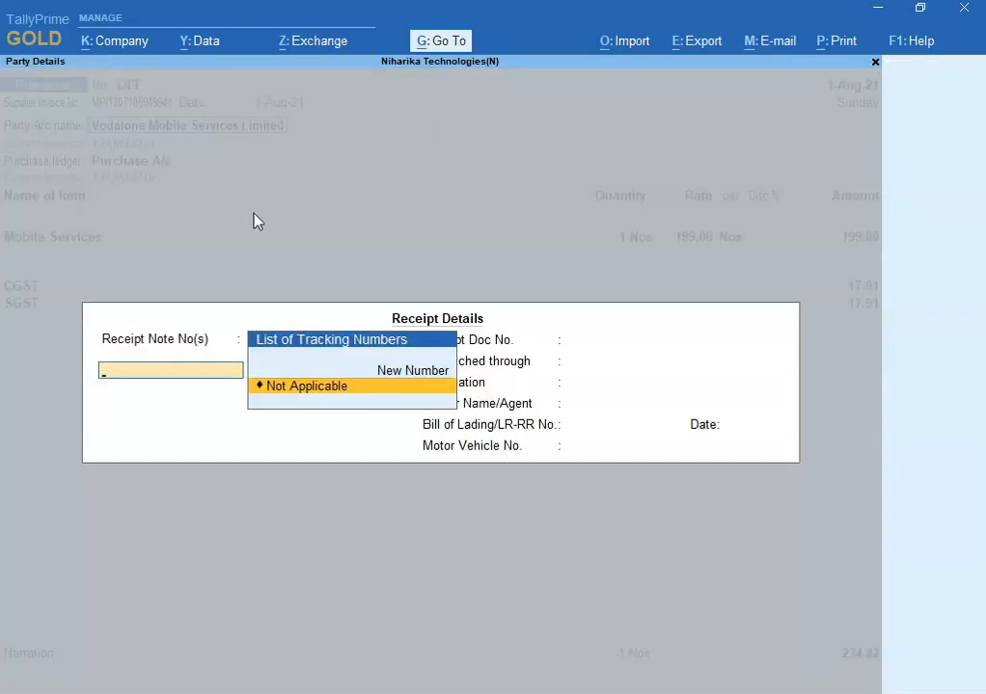
key(Return)
key(ctrl+a)
key(Return)
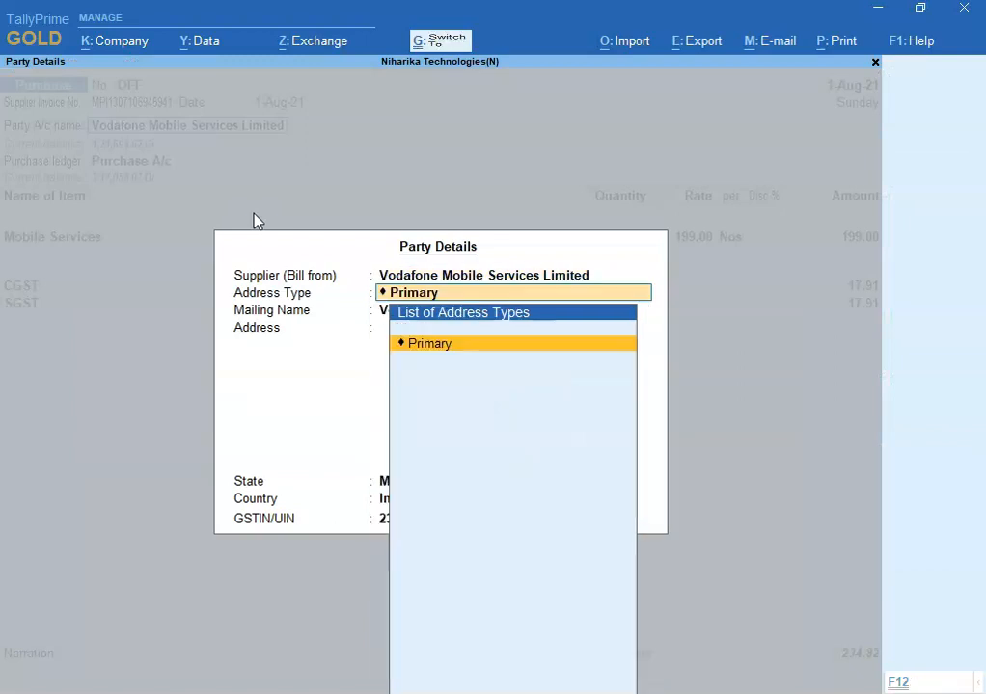
key(ctrl+a)
Keep the purchase ledger, Mobile Services allocation, tax lines and empty narration, and save the altered voucher.
key(Return)
key(Return)
key(Return)
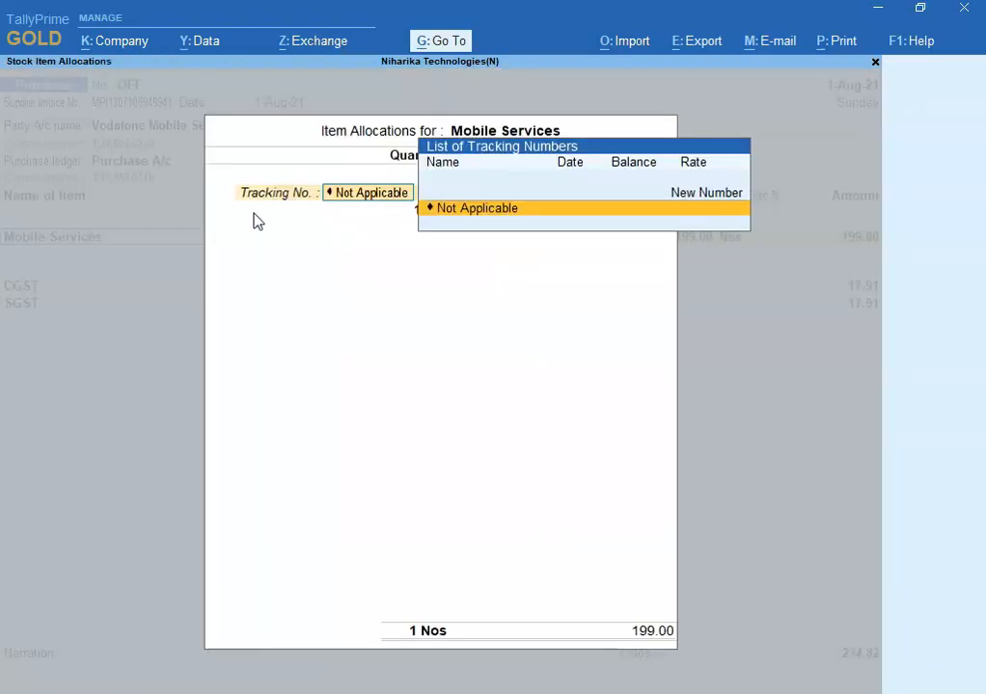
key(Return)
key(Return)
key(Return)
key(Return)
key(Return)
key(Return)
key(Return)
key(Return)
key(Return)
key(Return)
key(Return)
key(Return)
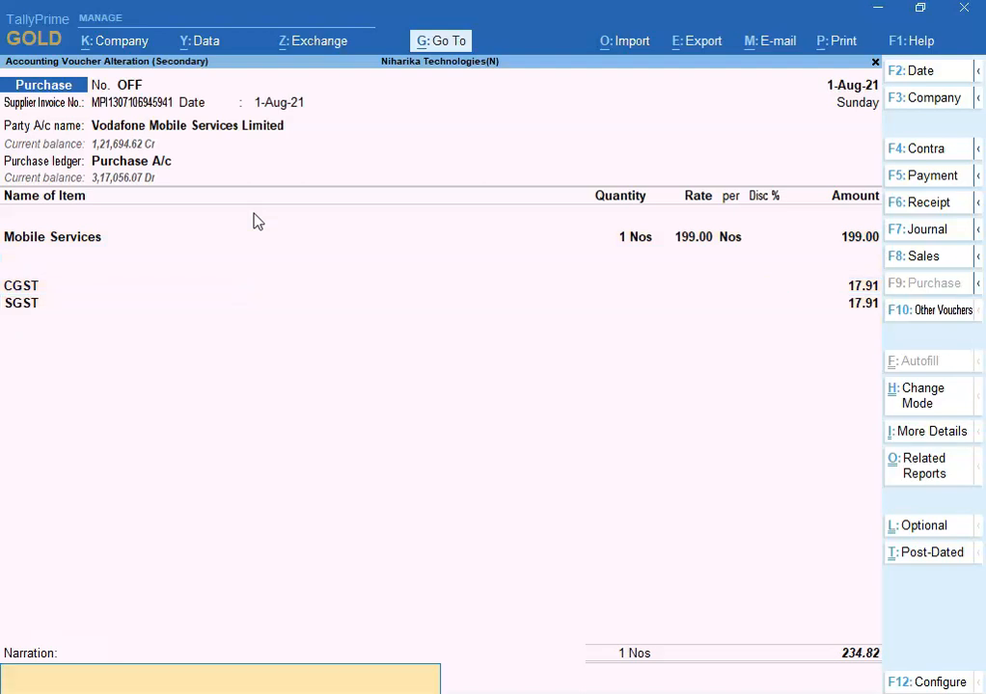
key(Return)
key(Return)
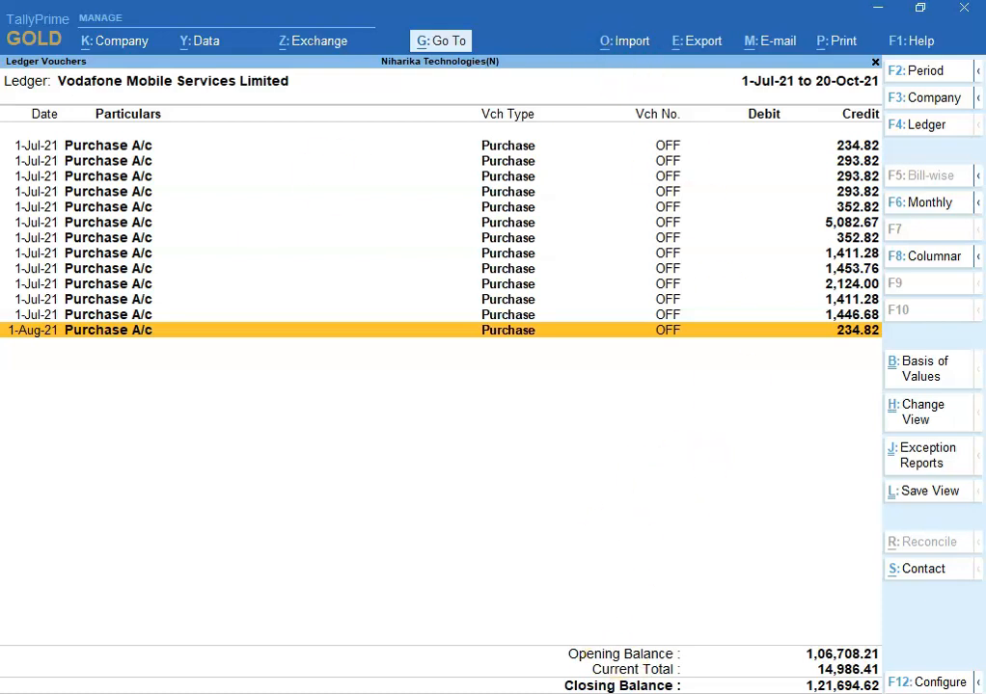
Switch to the GSTR 2B Excel sheet and copy the invoice number in cell F45.
key(alt+Tab)
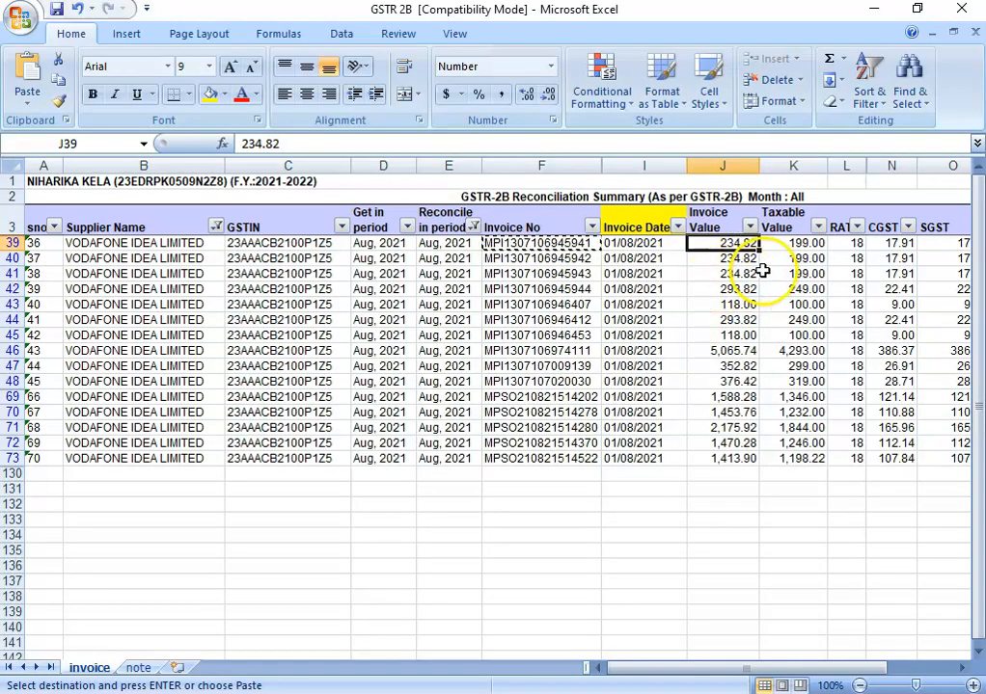
click(711, 355)
click(739, 334)
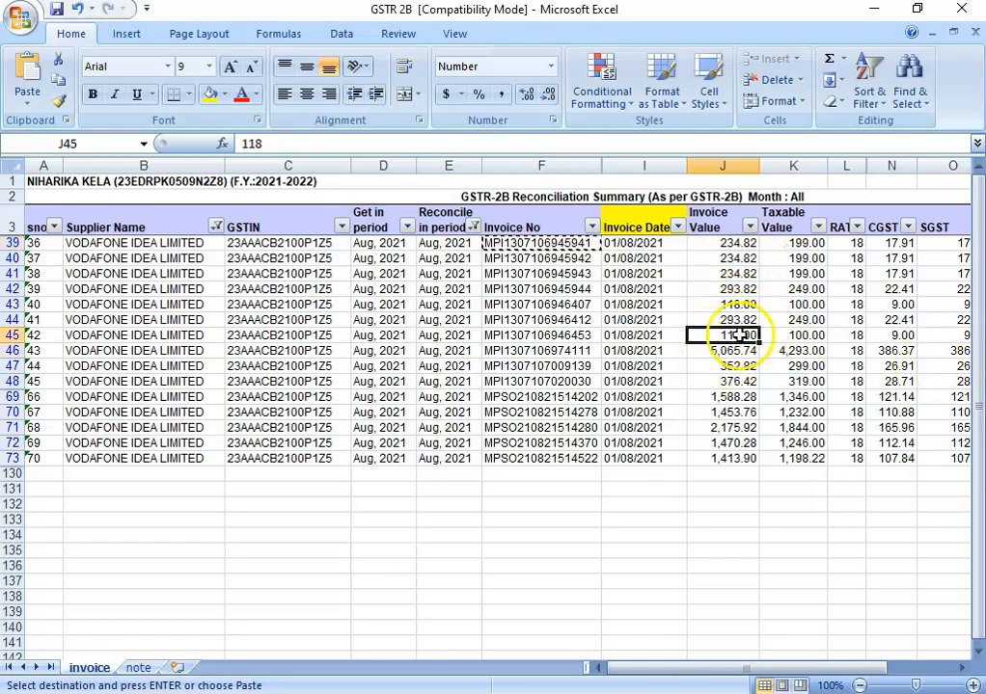
key(Left)
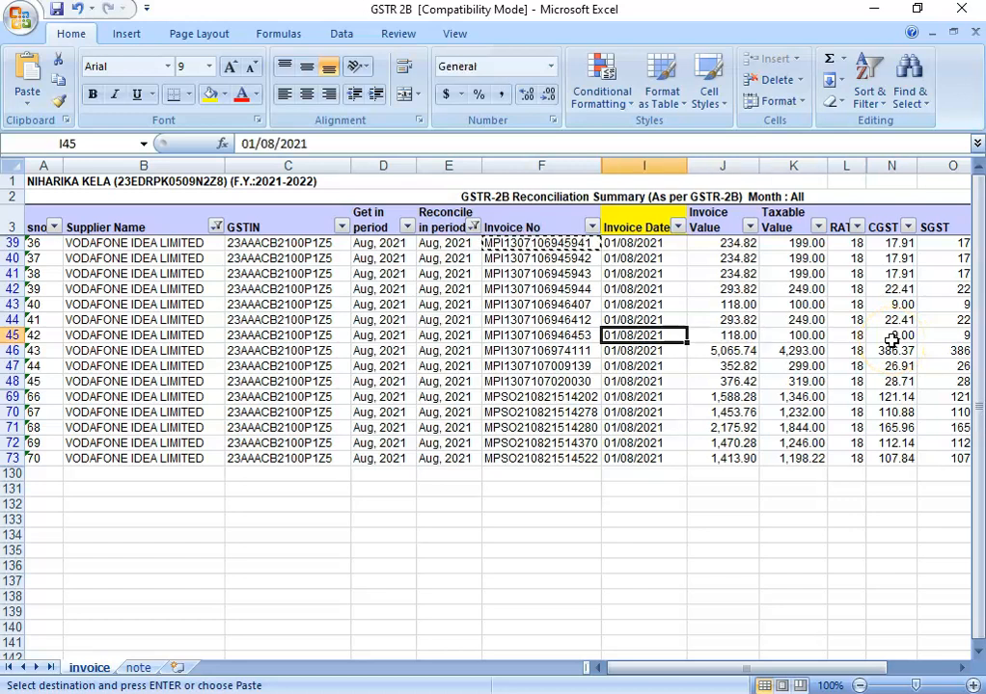
key(Left)
key(ctrl+c)
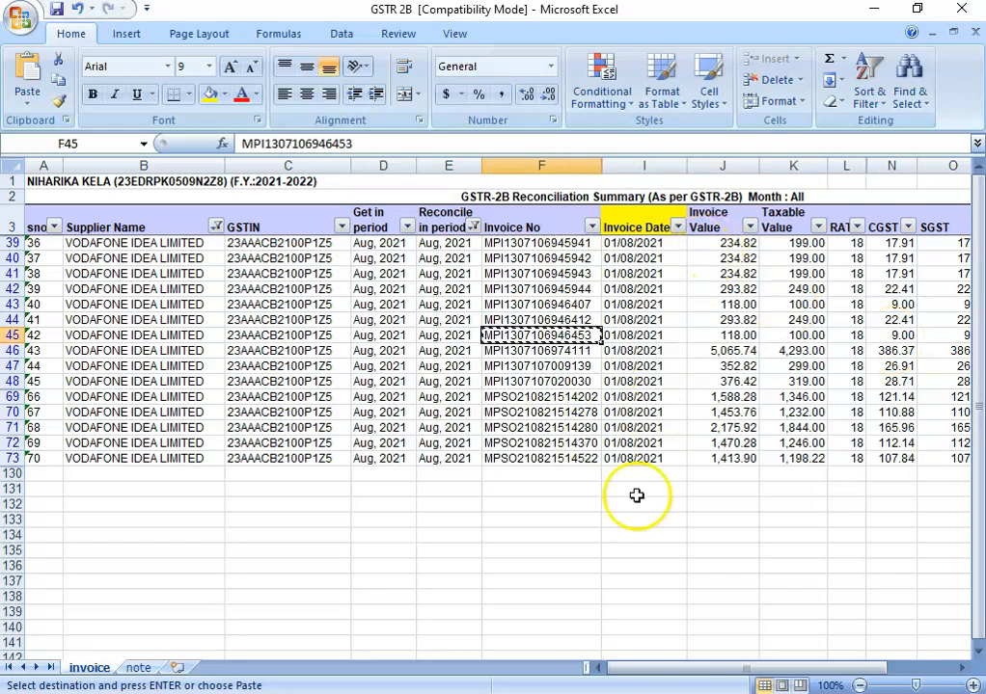
Return to TallyPrime, duplicate the 1-Aug-21 voucher, and paste the copied supplier invoice number, keeping the invoice date.
key(alt+Tab)
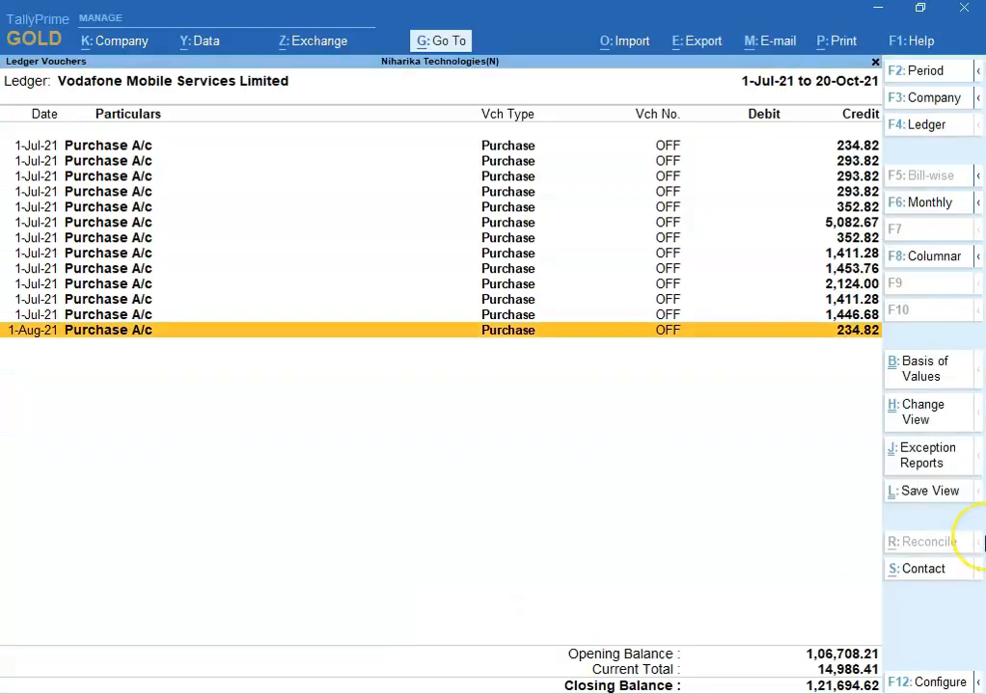
key(alt+2)
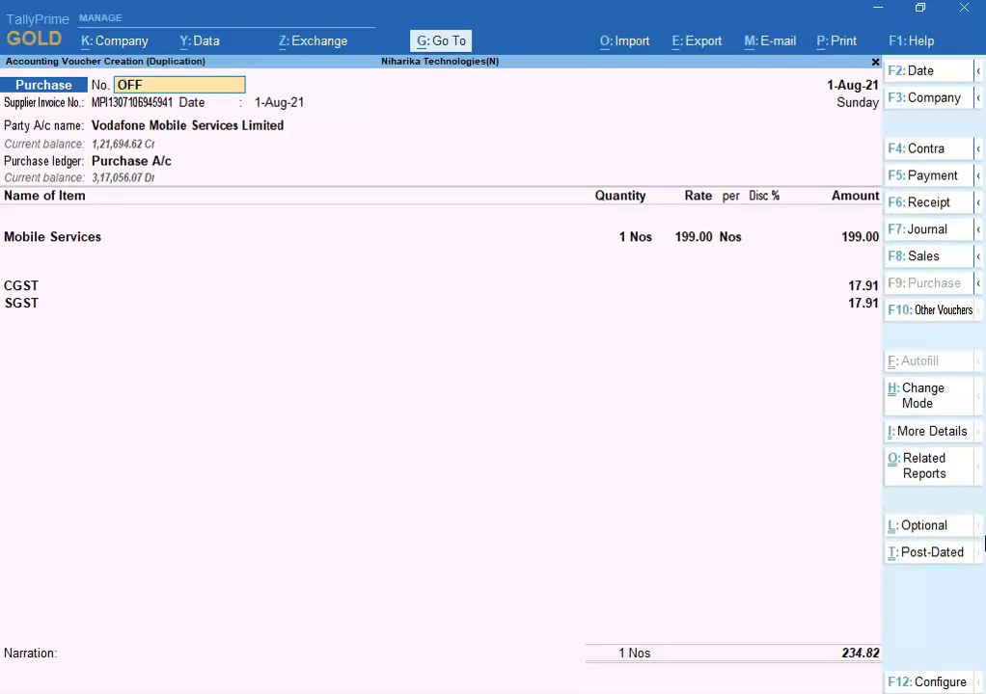
key(Return)
key(Return)
key(ctrl+v)
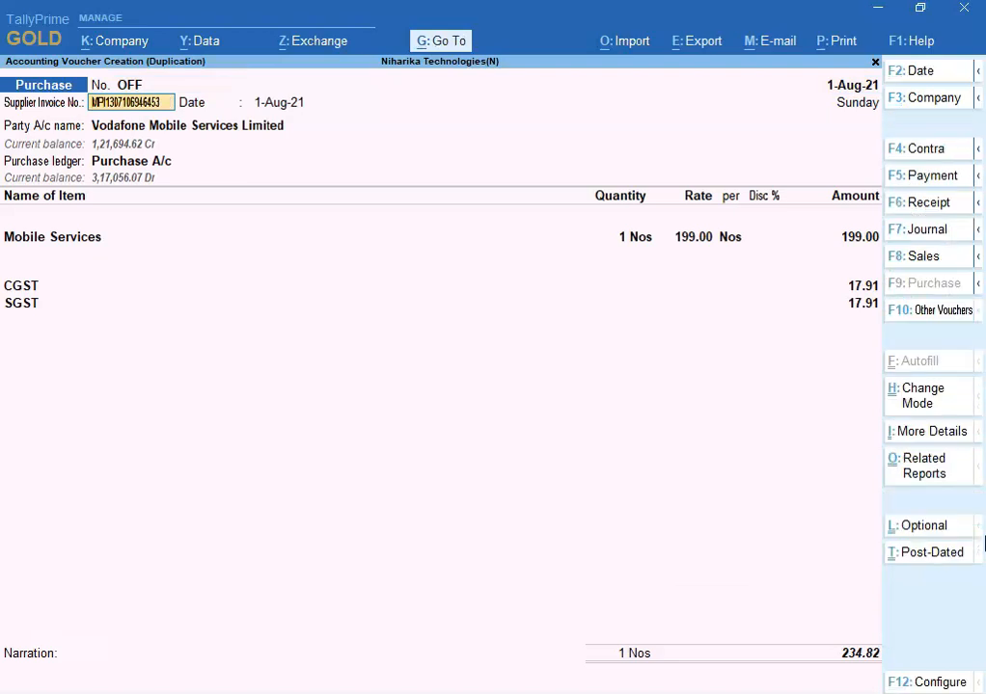
key(Return)
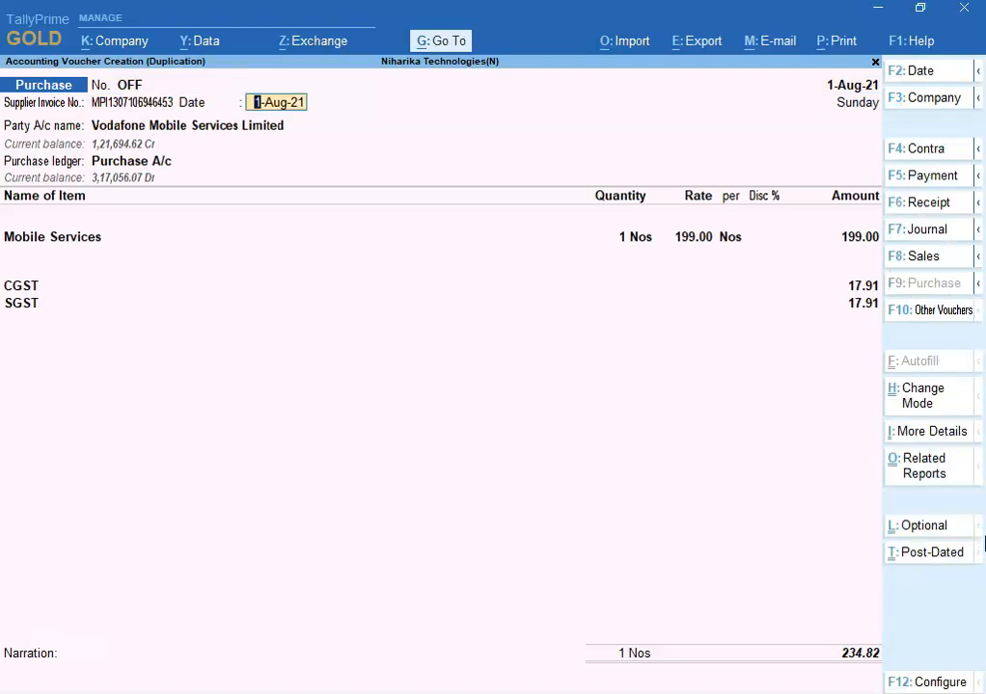
key(Return)
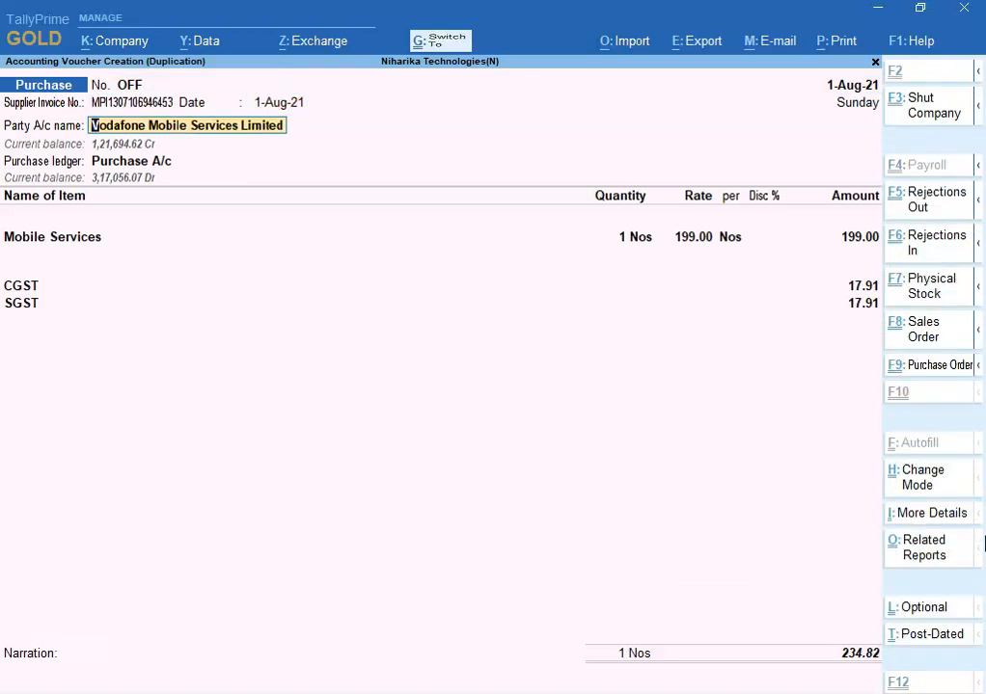
Keep Vodafone Mobile Services Limited as the party, accept its receipt and party details, and keep Purchase A/c as the purchase ledger.
key(Return)
key(Return)
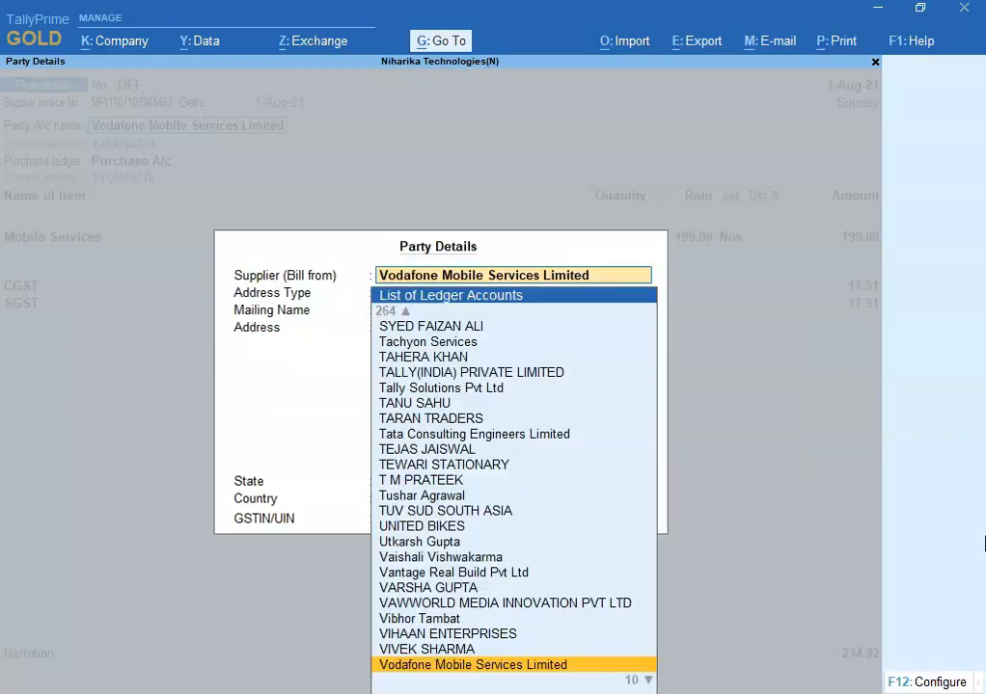
key(Return)
key(ctrl+a)
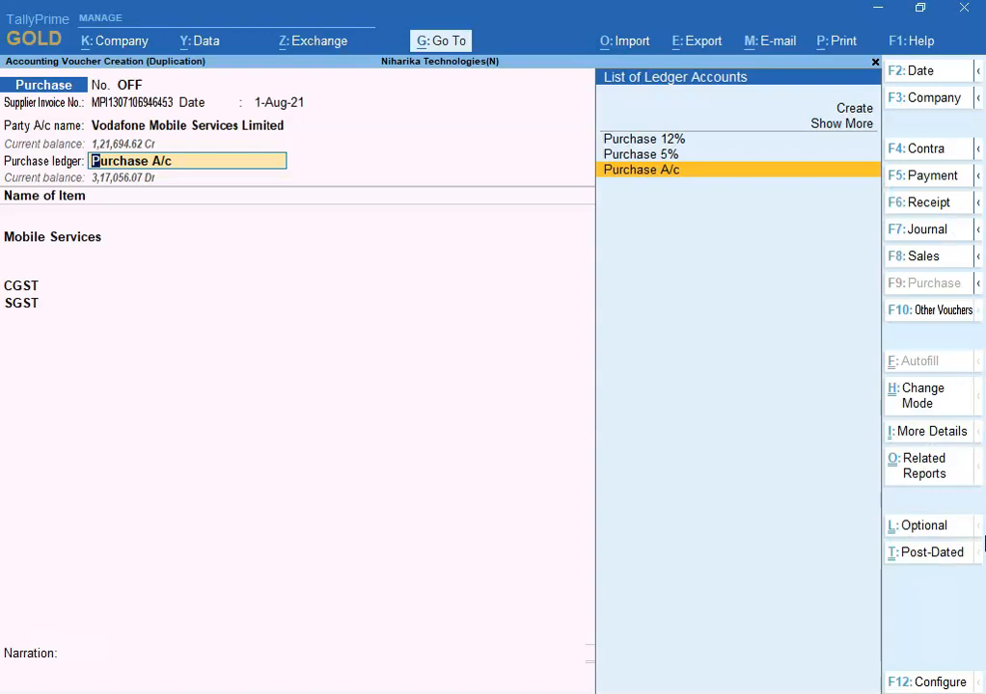
key(Return)
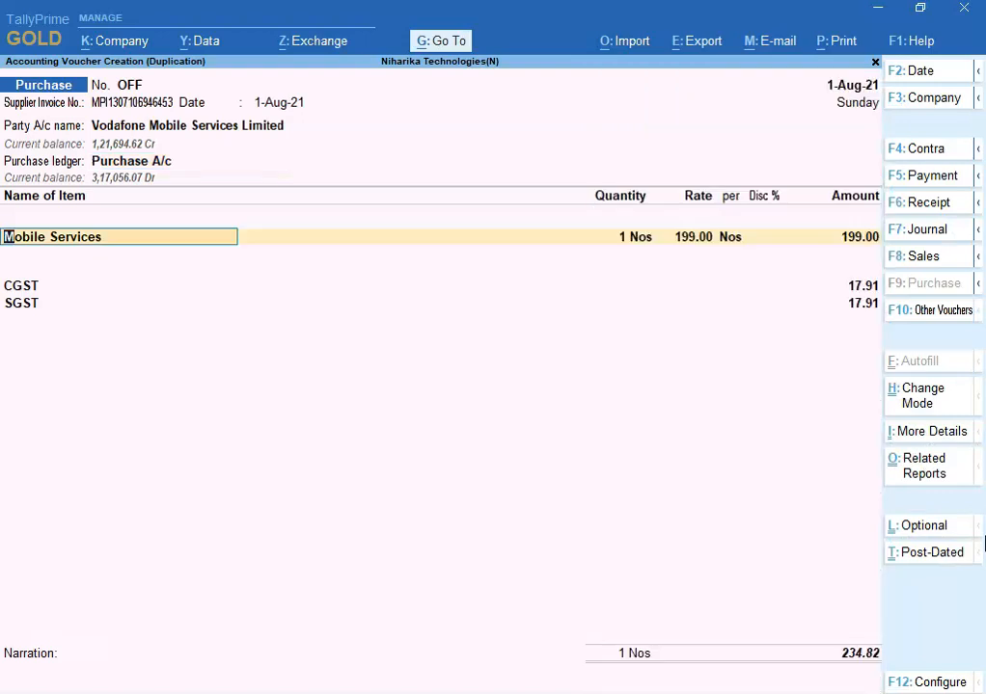
Keep 1 Nos of Mobile Services with no tracking or order number, and look up the taxable value in cell K45 in Excel.
key(Return)
key(Return)
key(Return)
key(Return)
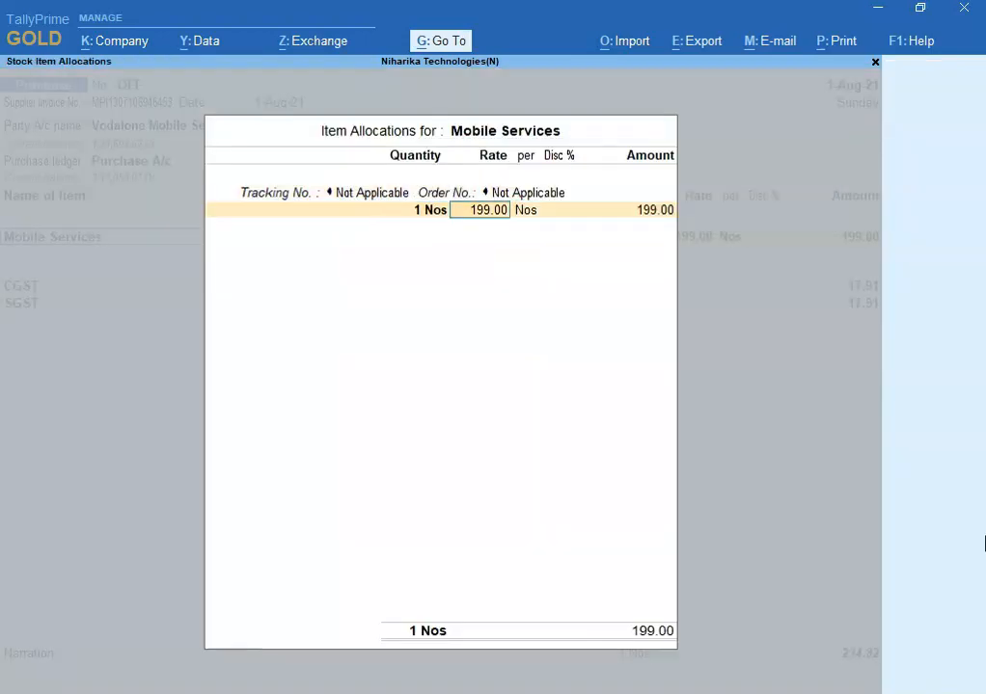
key(alt+Tab)
key(Right)
key(Right)
key(Right)
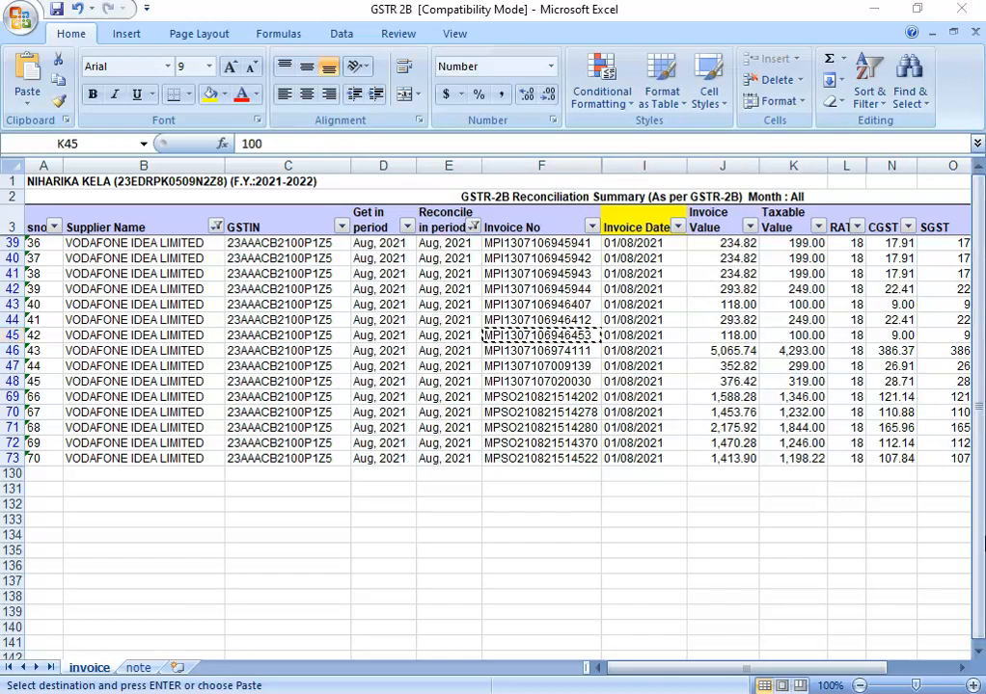
Back in TallyPrime, set the Mobile Services rate to 100 and end the tracking list to recalculate the taxes.
key(alt+Tab)
key(alt+Tab)
text(100)
key(Return)
key(Return)
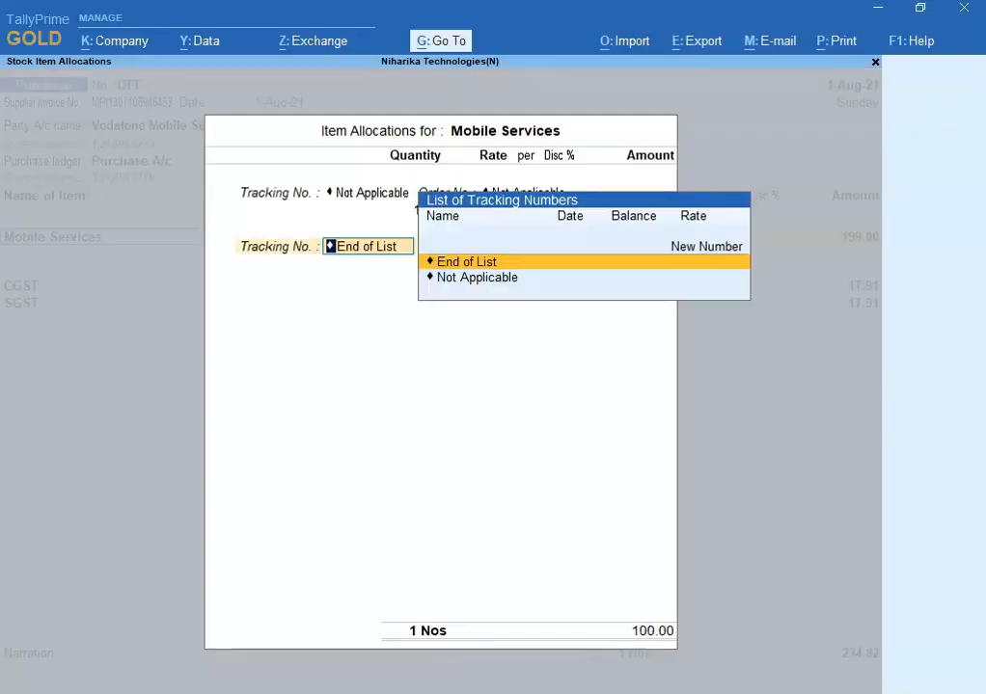
key(Return)
key(Return)
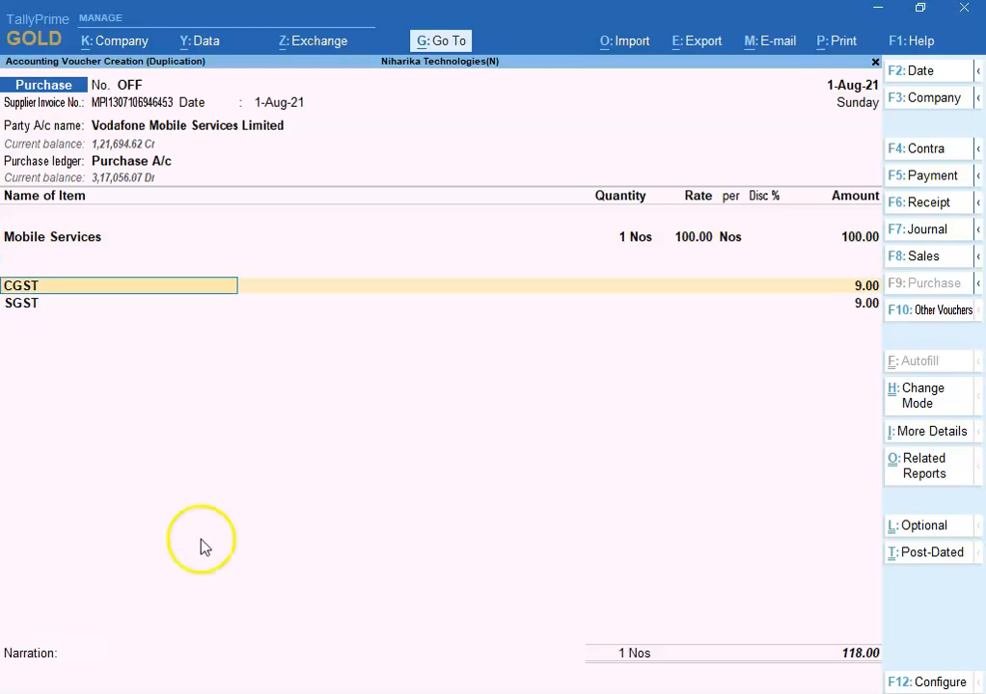
Check the voucher against row 45 of the Excel sheet, then save it in TallyPrime with the CGST and SGST lines kept.
key(alt+Tab)
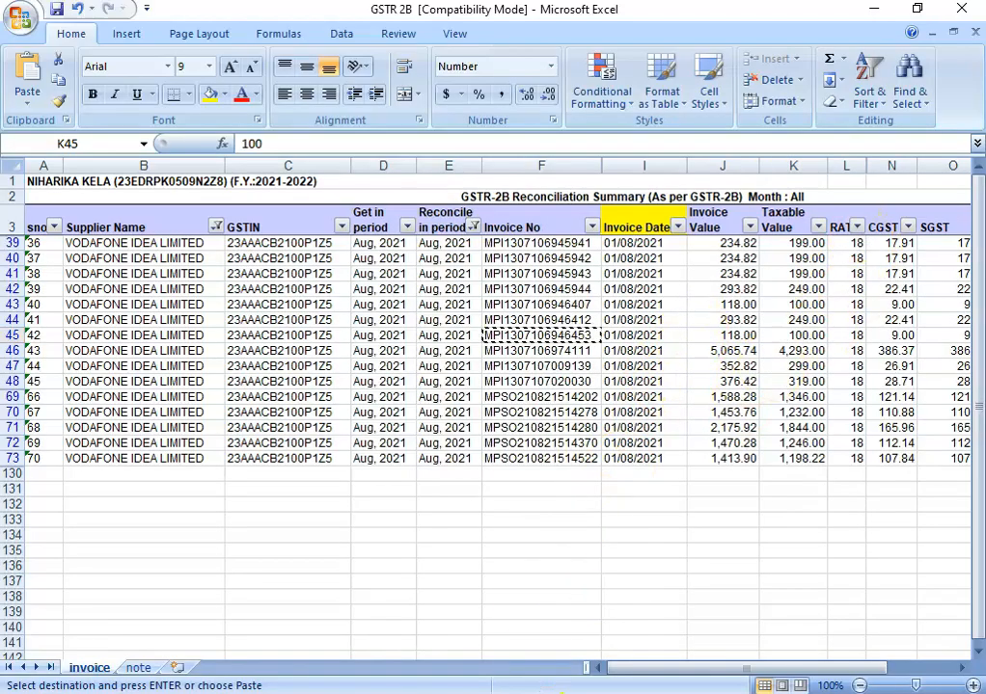
key(alt+Tab)
key(Return)
key(Return)
key(Return)
key(Return)
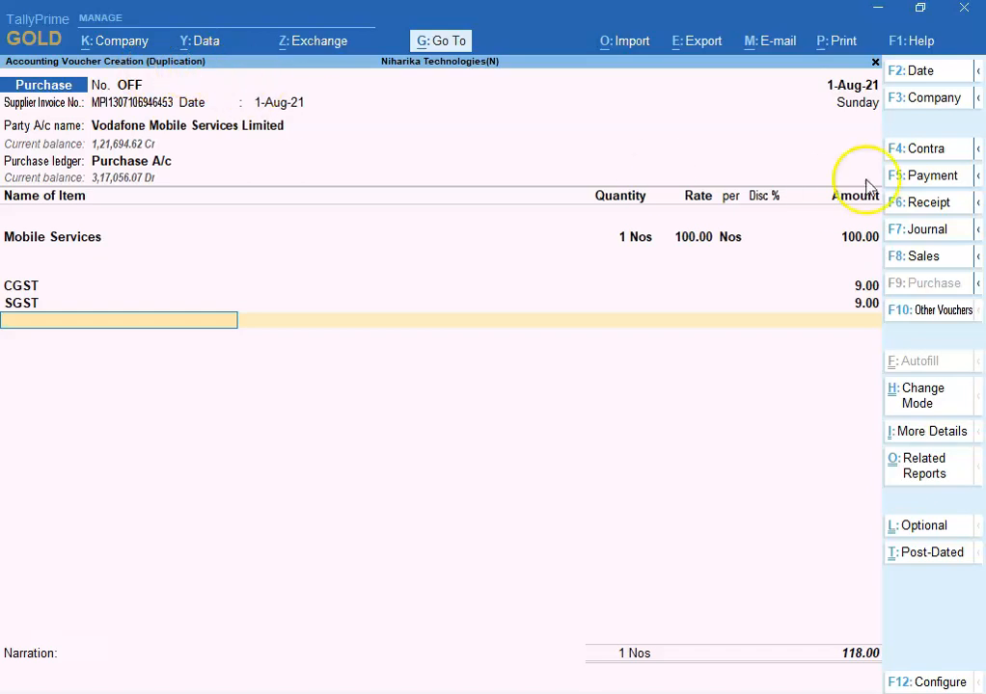
key(Return)
key(Return)
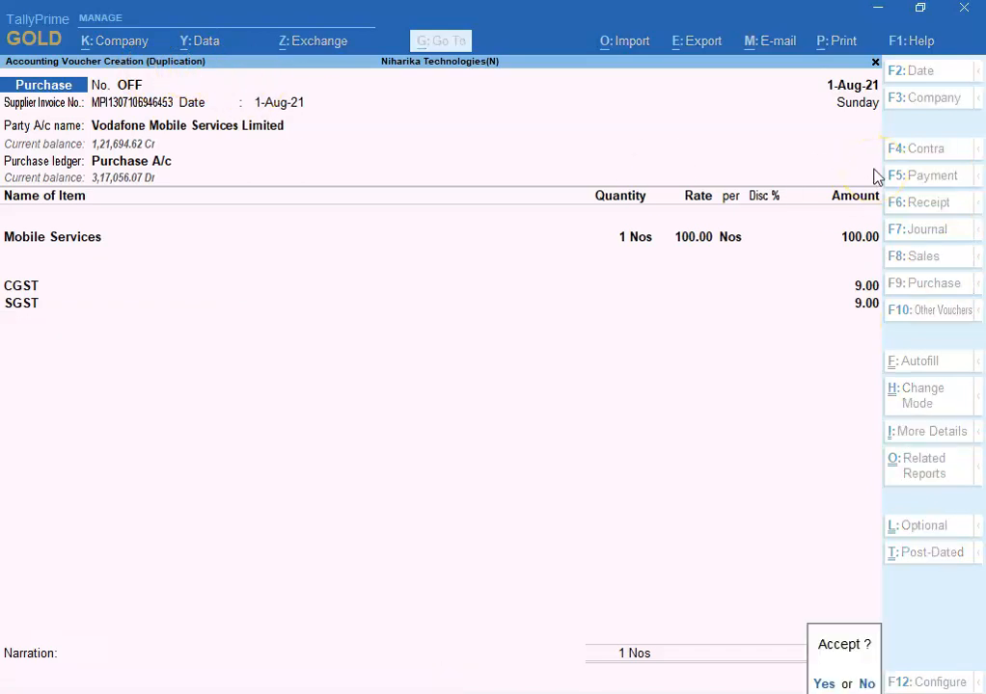
key(Return)
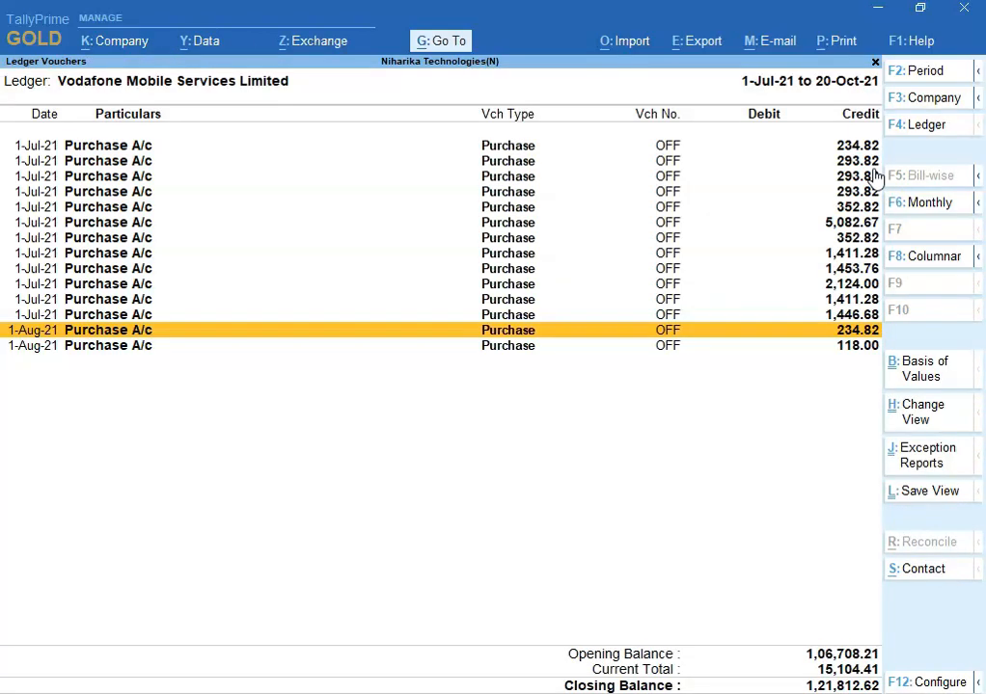
Duplicate the newly added 118.00 purchase voucher dated 1-Aug-21.
key(Down)
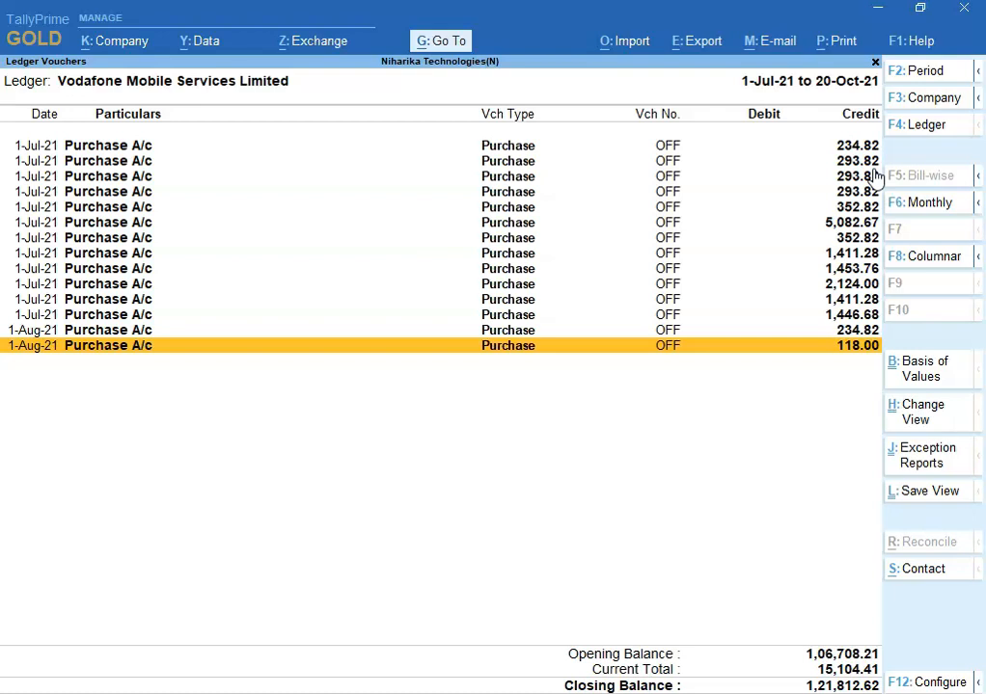
key(alt+2)
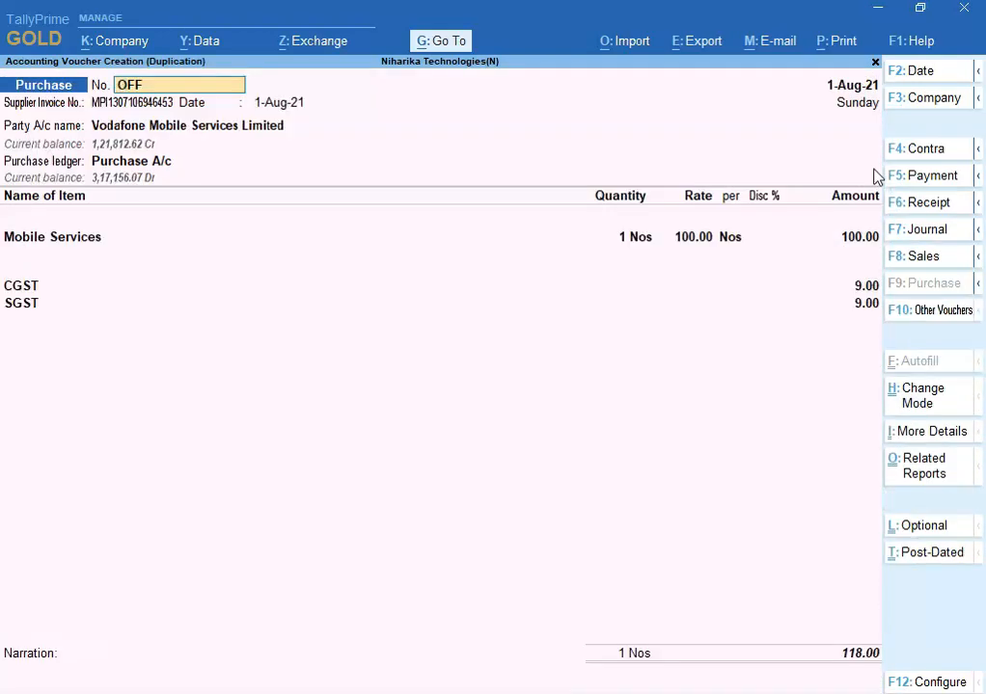